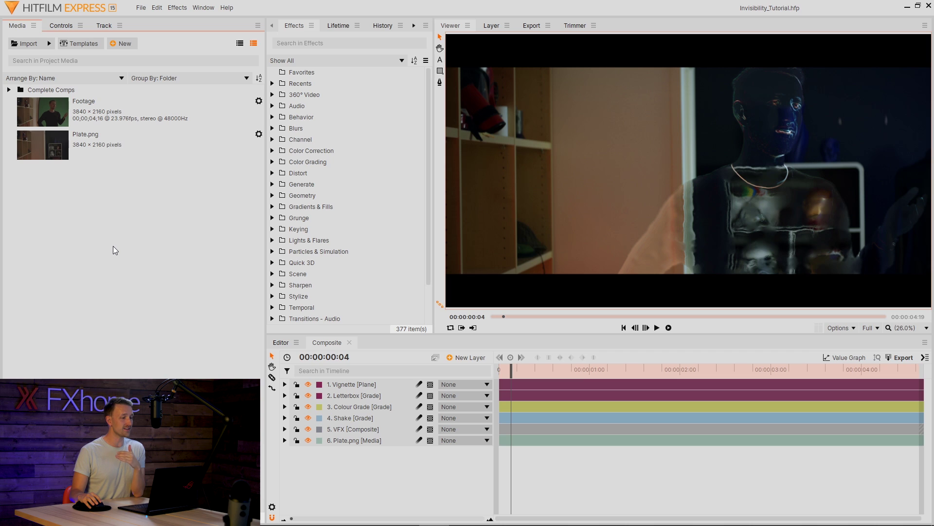
# Open the VFX composite to review its layers, then start a composite shot from the Footage clip.
pyautogui.moveTo(511, 370); pyautogui.dragTo(582, 383)
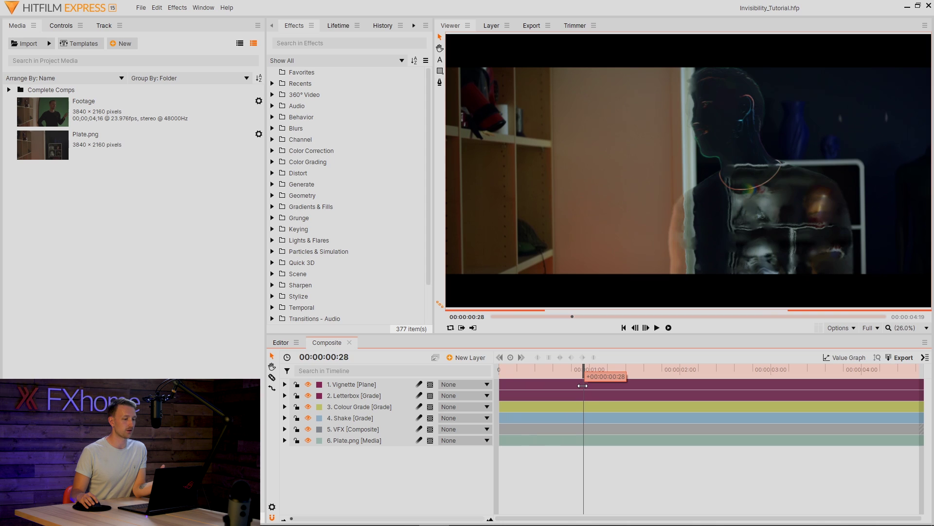
pyautogui.doubleClick(370, 429)
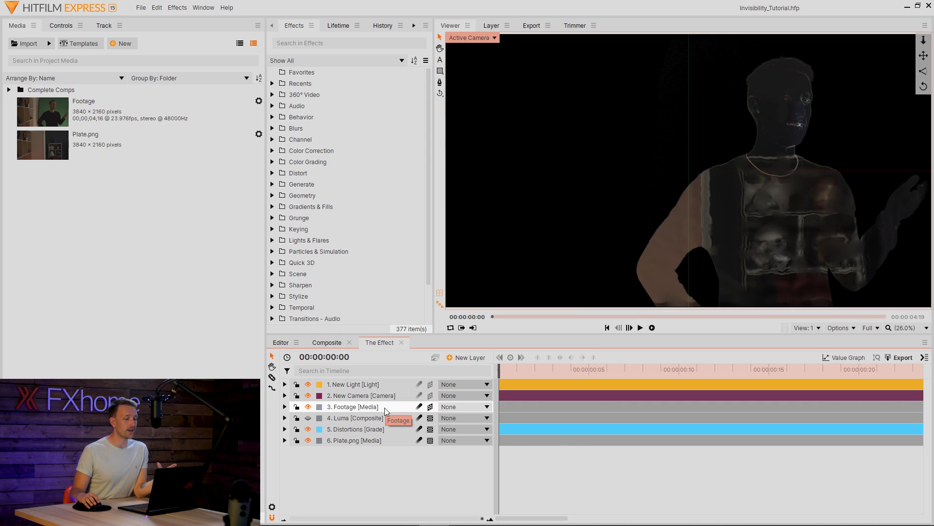
pyautogui.click(396, 419)
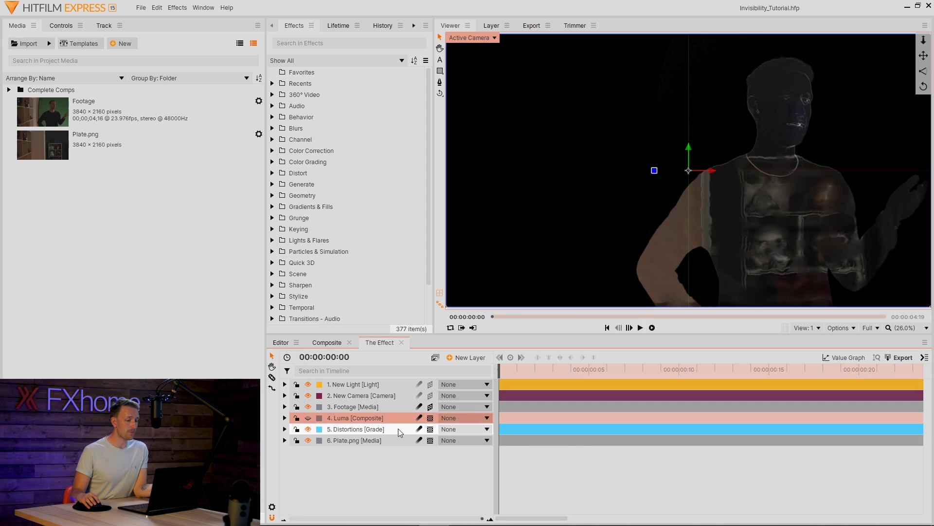
pyautogui.click(398, 428)
pyautogui.click(387, 386)
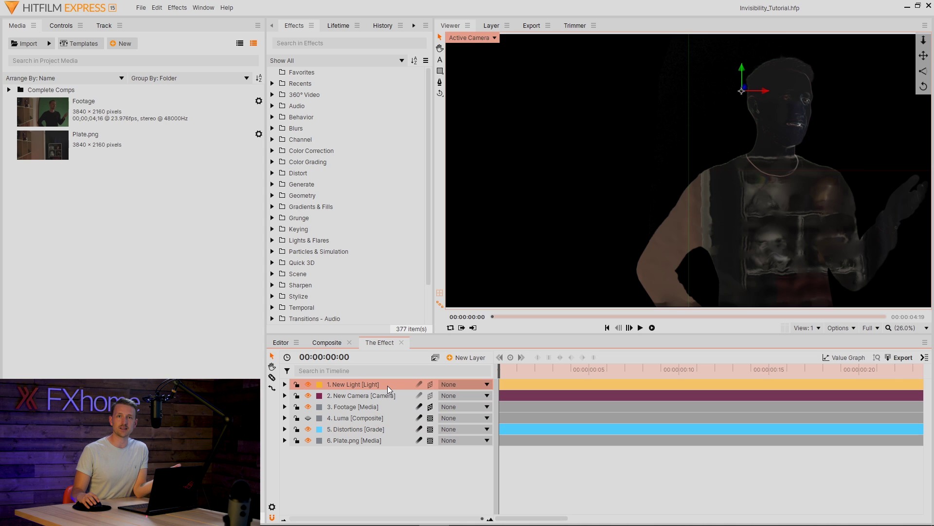
pyautogui.click(106, 236)
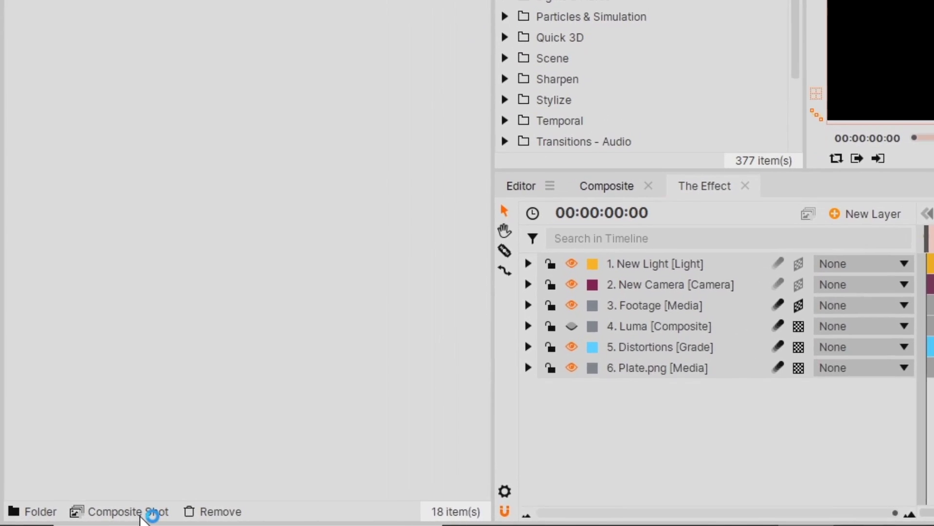
pyautogui.click(75, 519)
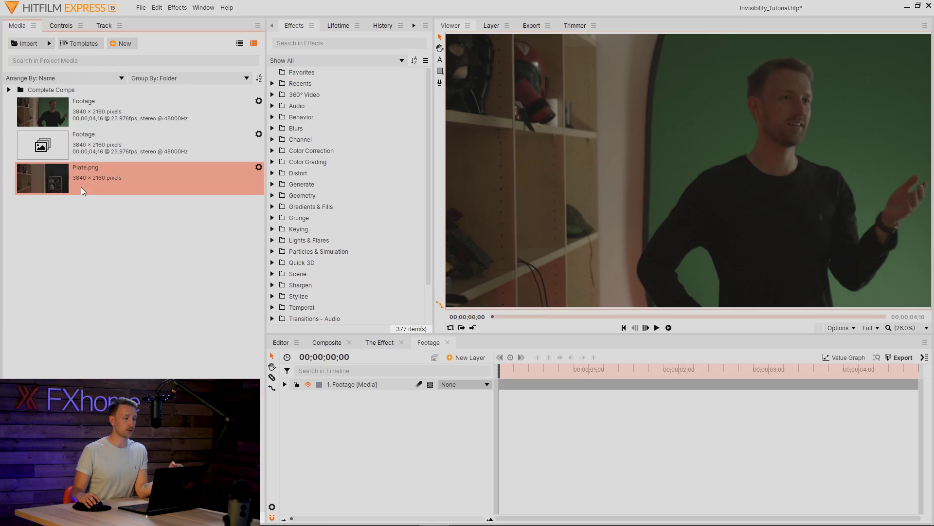
# Place Plate.png in the new Footage composite beneath the Footage layer.
pyautogui.moveTo(80, 187); pyautogui.dragTo(369, 406)
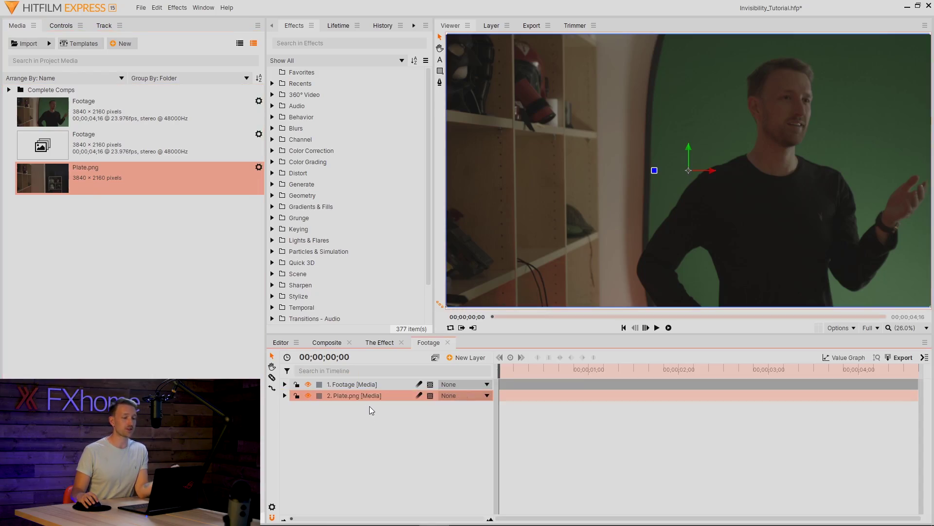
pyautogui.click(402, 440)
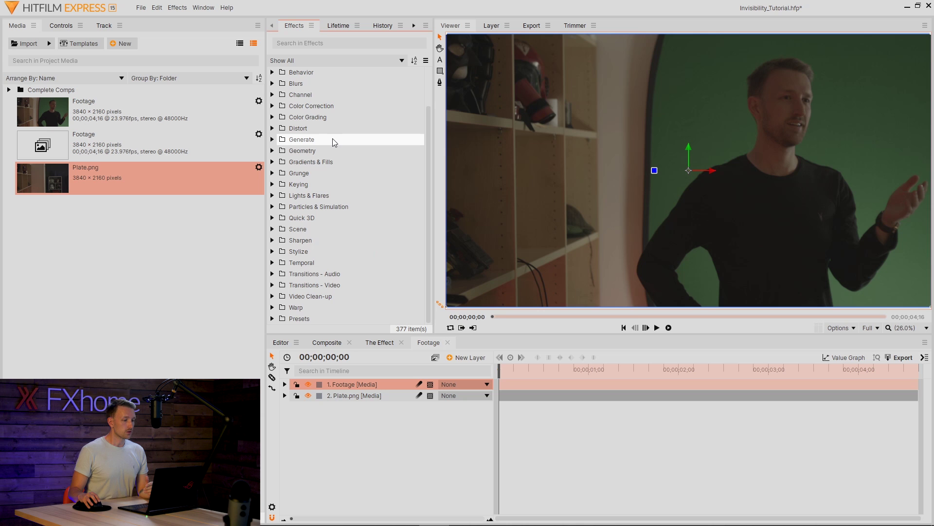
# Key the Footage layer with Color Difference Key at Min 0.78, Max 0.92, Gamma 0.25.
pyautogui.click(272, 184)
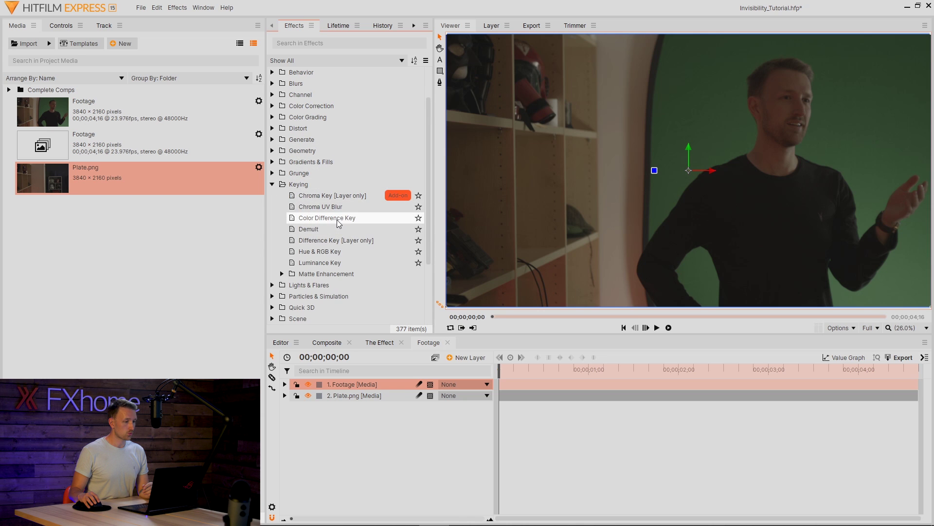
pyautogui.moveTo(352, 218); pyautogui.dragTo(379, 382)
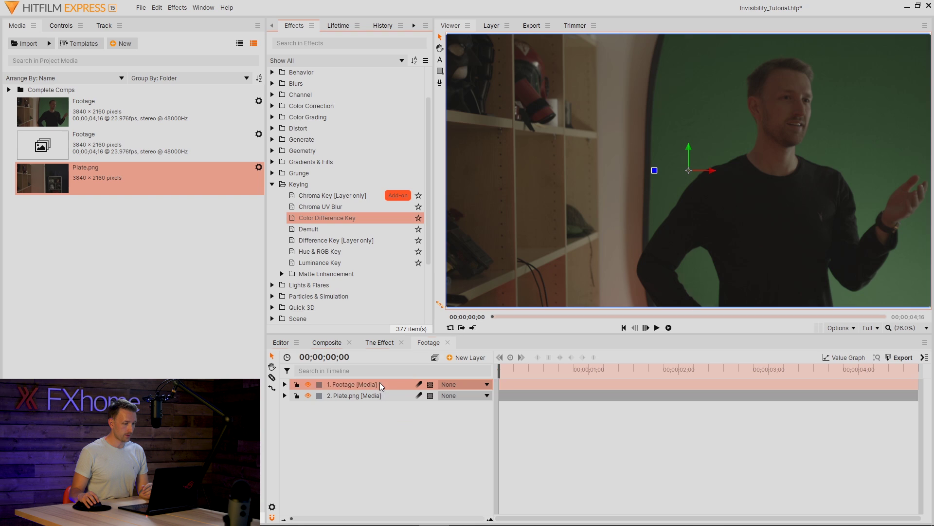
pyautogui.click(61, 25)
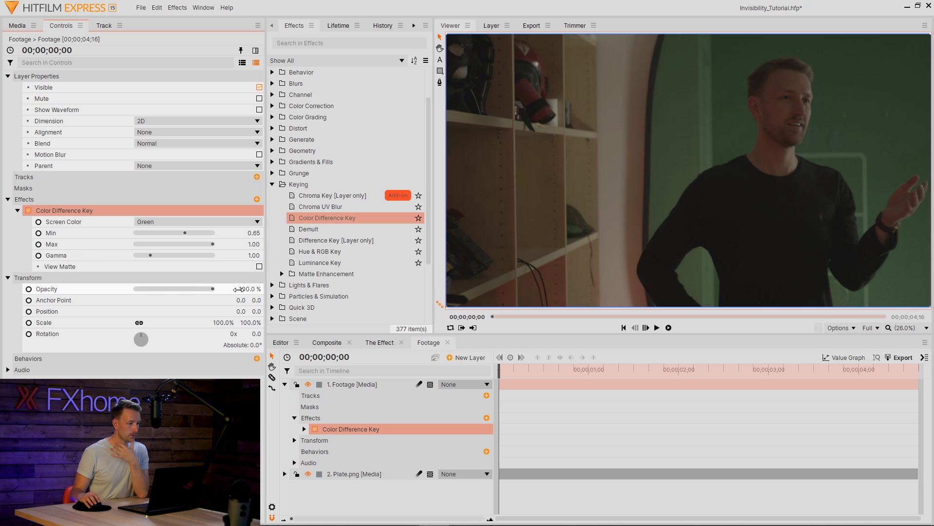
pyautogui.click(260, 267)
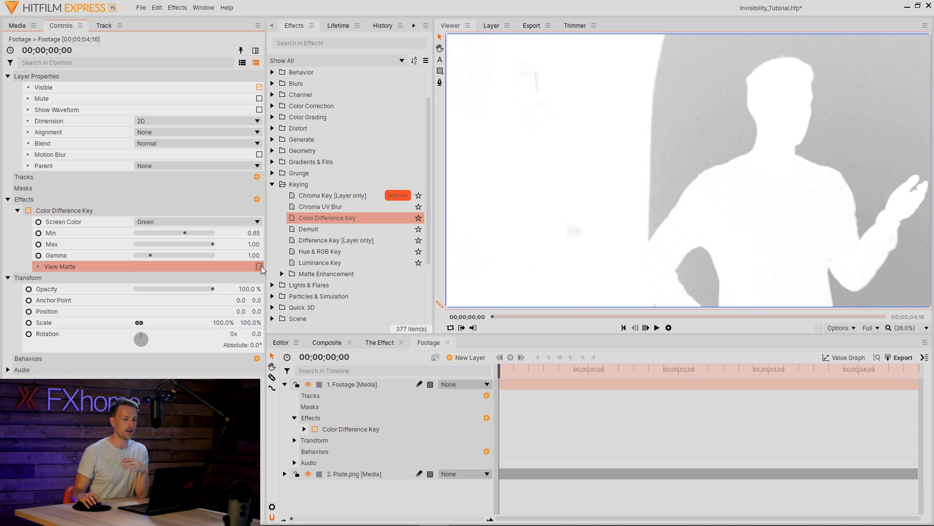
pyautogui.moveTo(185, 233); pyautogui.dragTo(219, 244)
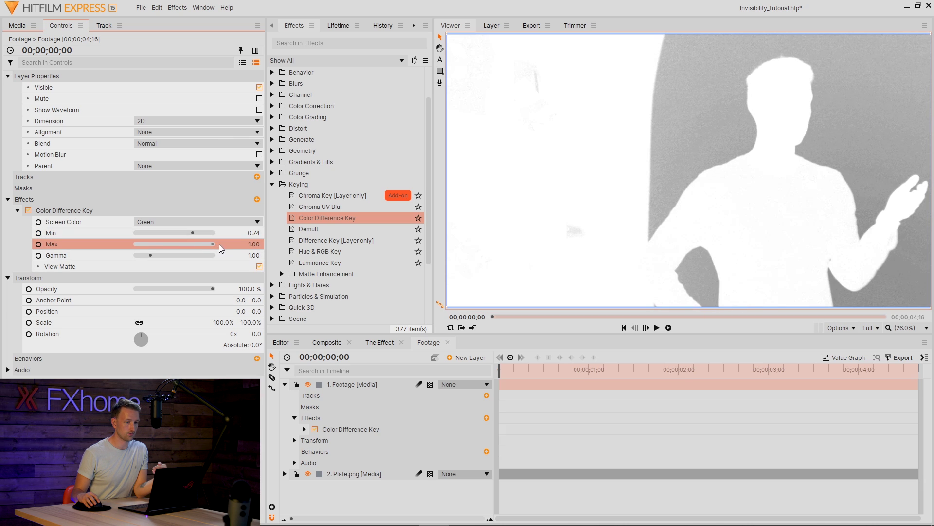
pyautogui.moveTo(147, 258); pyautogui.dragTo(137, 255)
pyautogui.moveTo(213, 244); pyautogui.dragTo(195, 232)
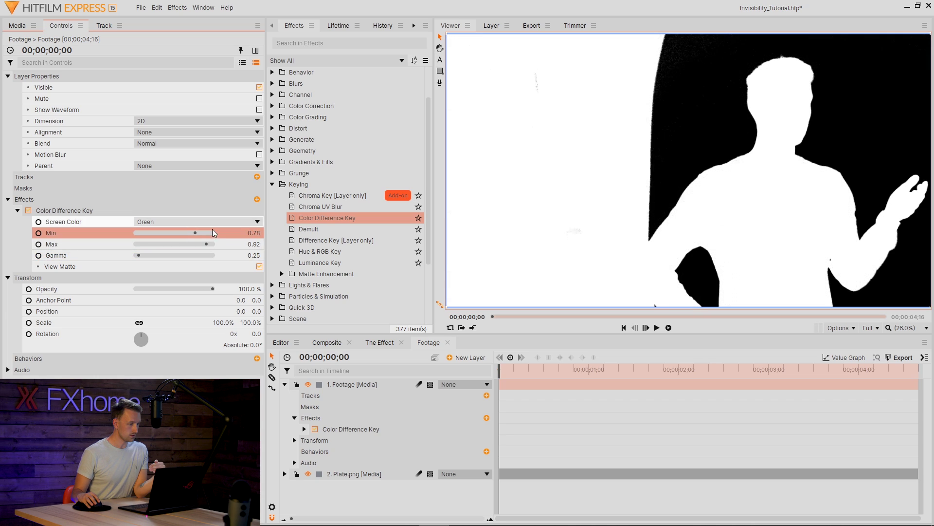
pyautogui.click(260, 266)
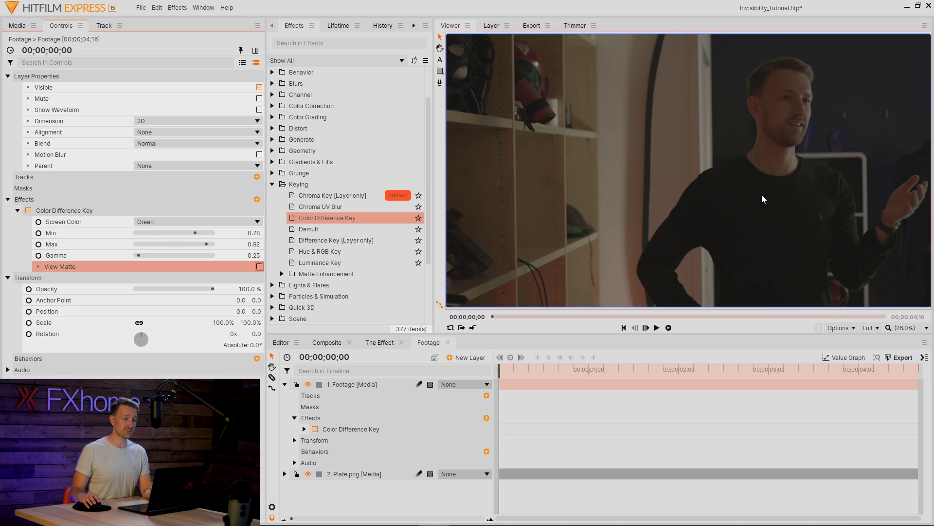
pyautogui.click(346, 491)
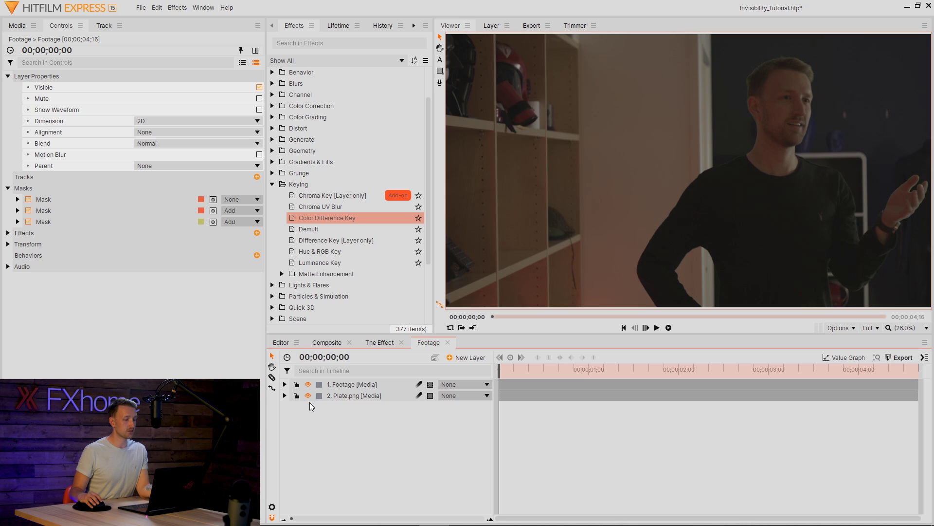
# Check the key by toggling Plate.png off and on and scrubbing with the three masks selected.
pyautogui.click(308, 396)
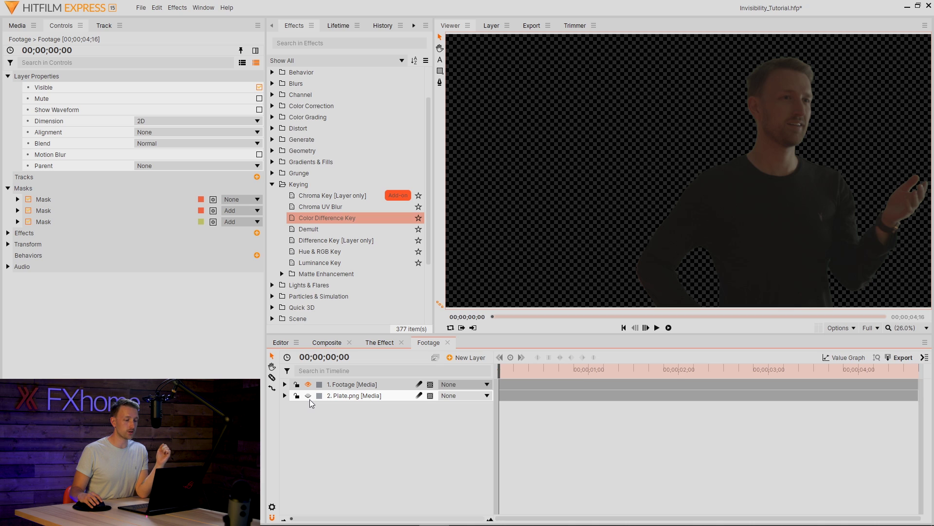
pyautogui.click(310, 394)
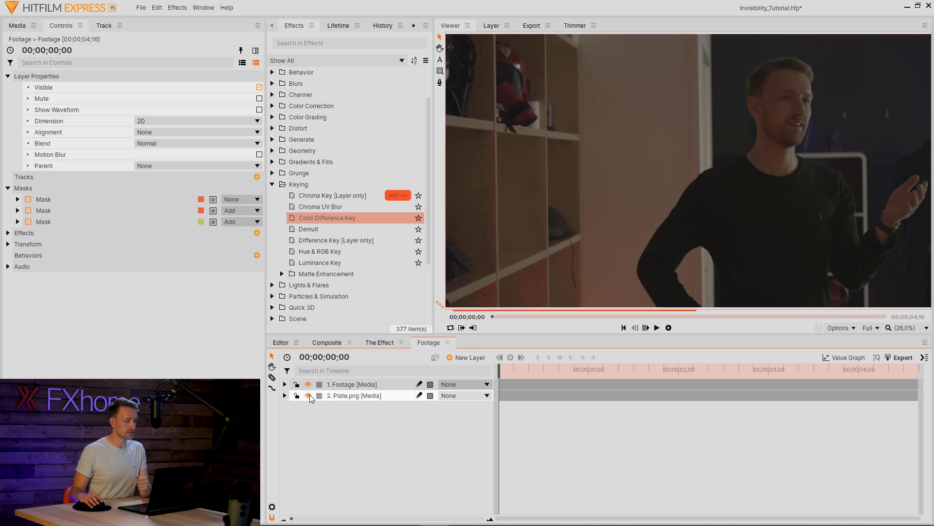
pyautogui.click(87, 197)
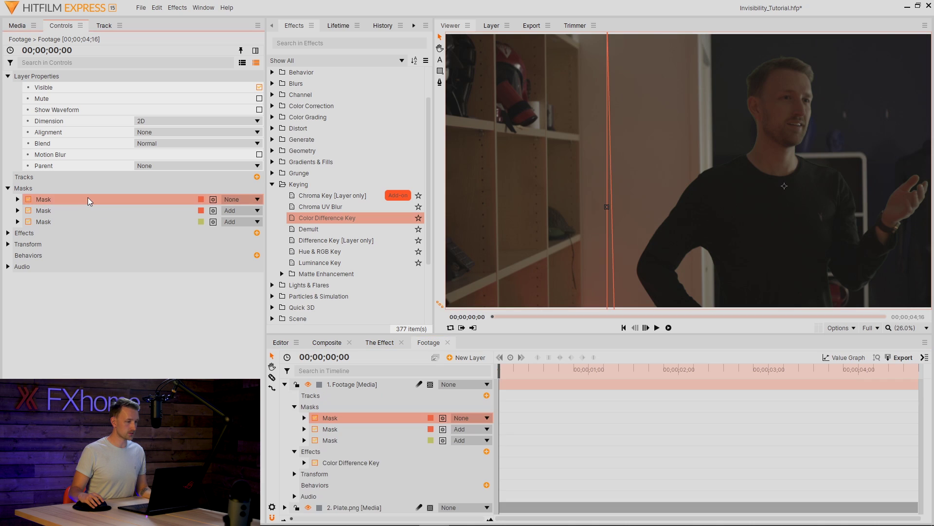
pyautogui.keyDown('shift'); pyautogui.click(352, 442); pyautogui.keyUp('shift')
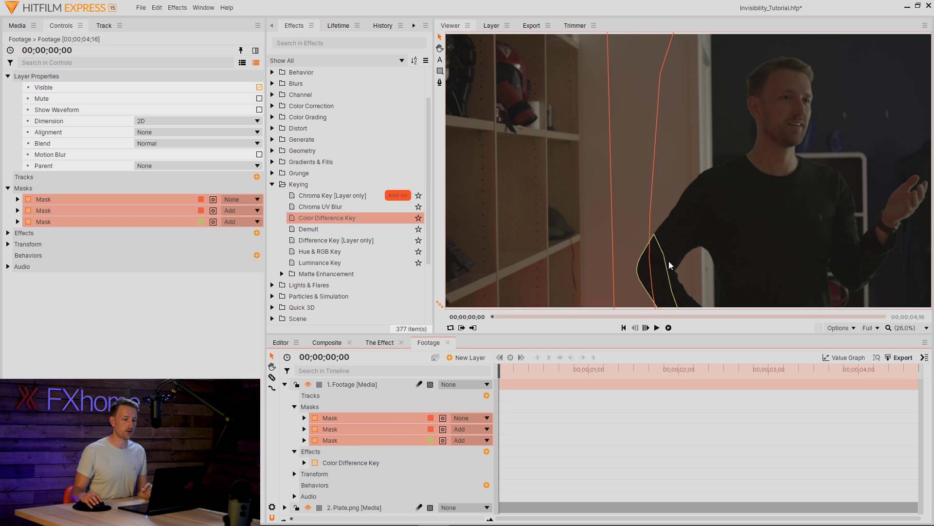
pyautogui.moveTo(498, 369)
pyautogui.mouseDown()
pyautogui.moveTo(616, 369)
pyautogui.moveTo(499, 369)
pyautogui.mouseUp()
pyautogui.click(224, 269)
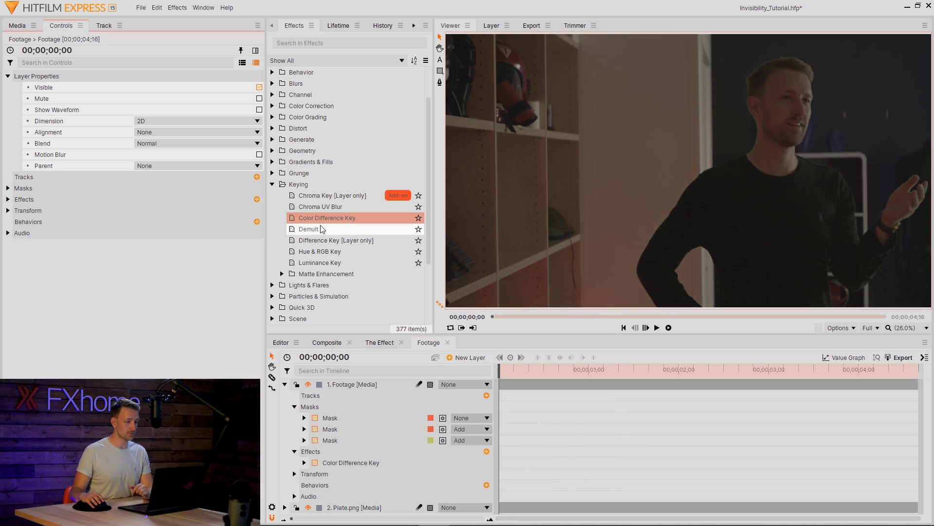
# Duplicate the Footage layer and show the copy as its black-and-white matte.
pyautogui.click(284, 384)
pyautogui.click(405, 340)
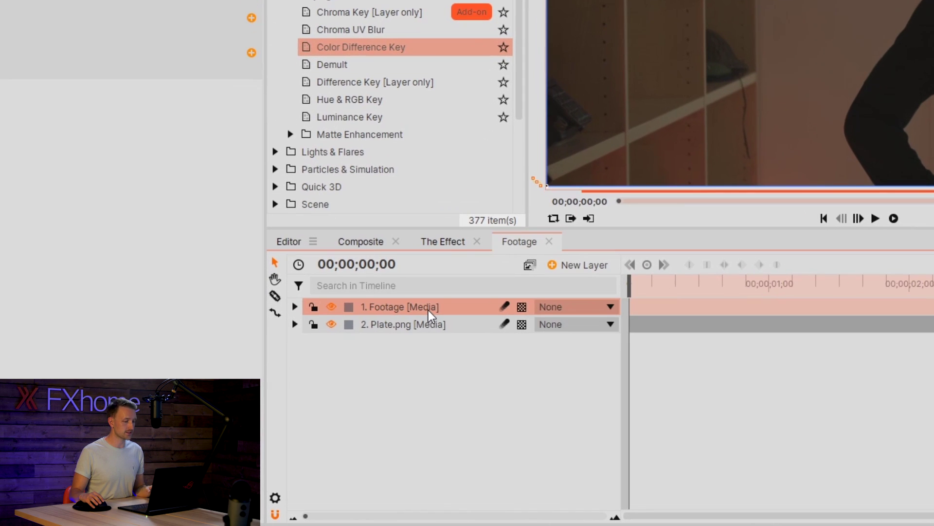
pyautogui.hotkey('ctrl', 'd')
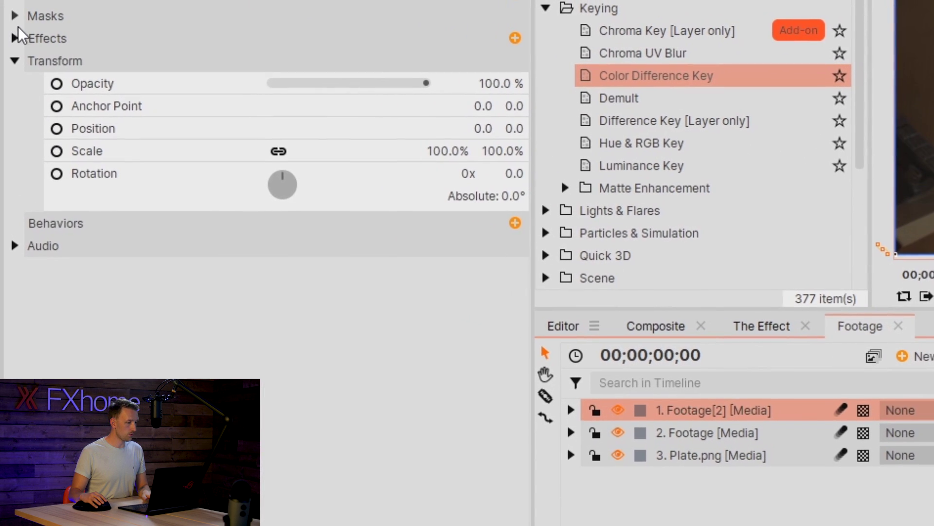
pyautogui.click(16, 37)
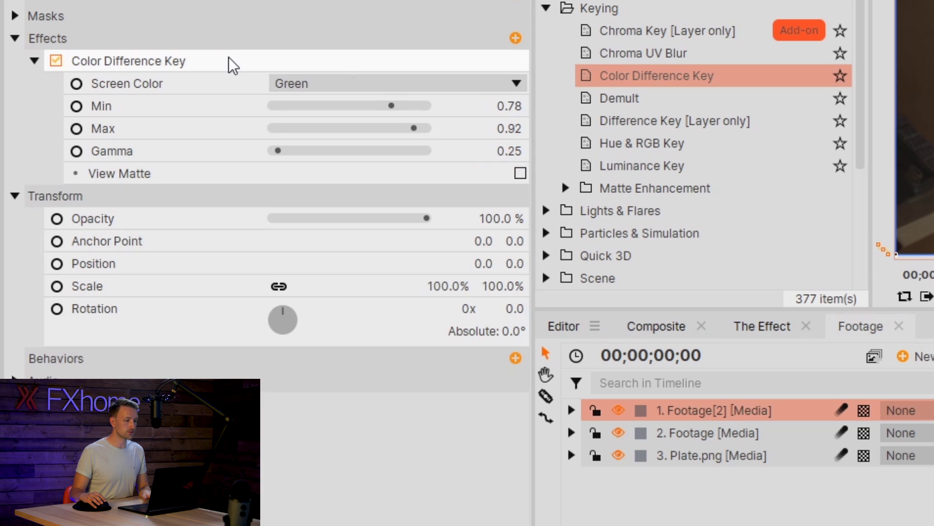
pyautogui.click(520, 173)
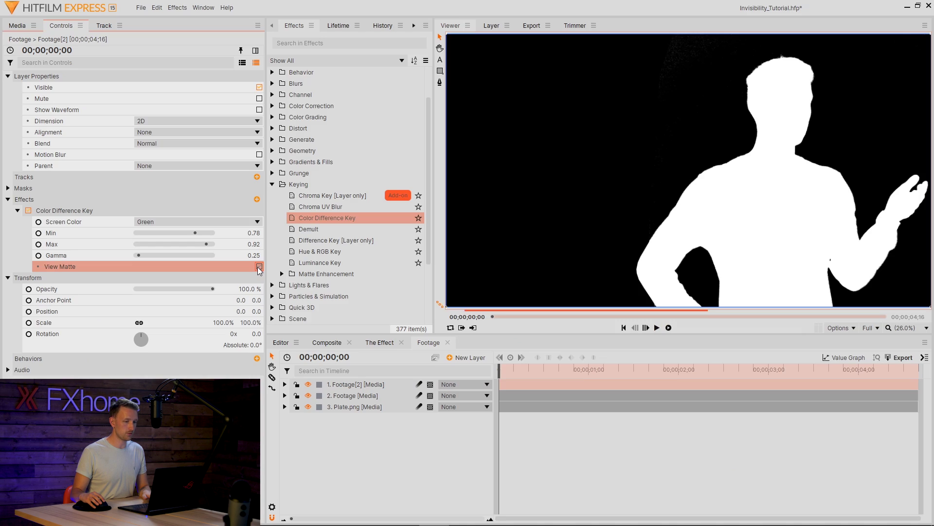
# Convert Footage[2] into the Luma composite shot using Current Timeline and Move with Layer.
pyautogui.rightClick(377, 382)
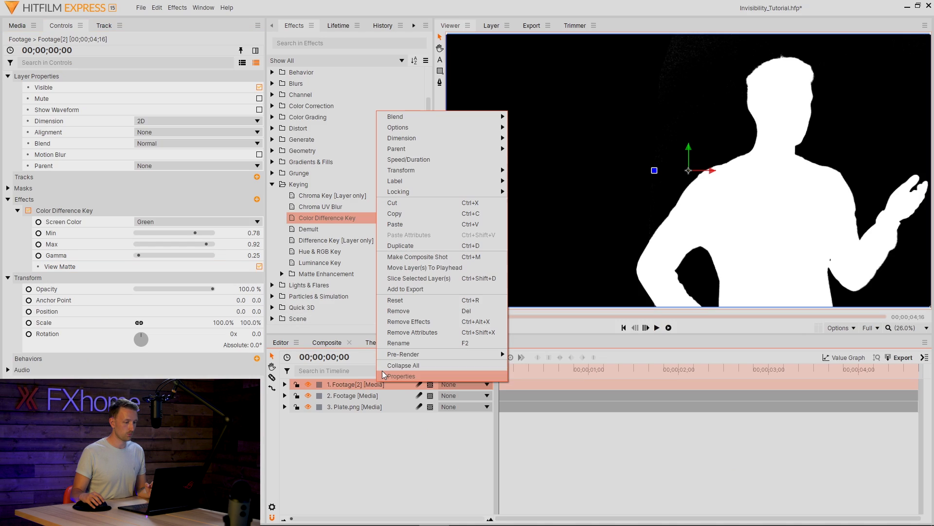
pyautogui.click(417, 258)
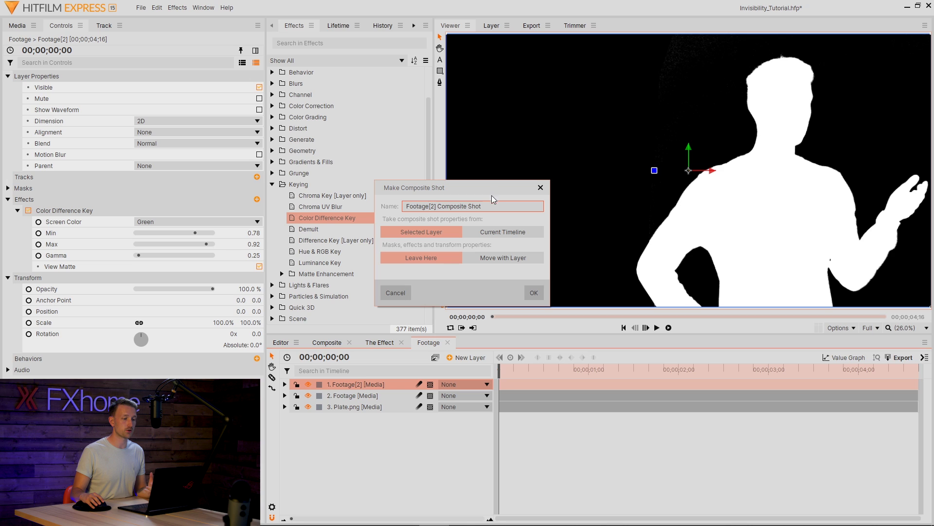
pyautogui.write('Matte')
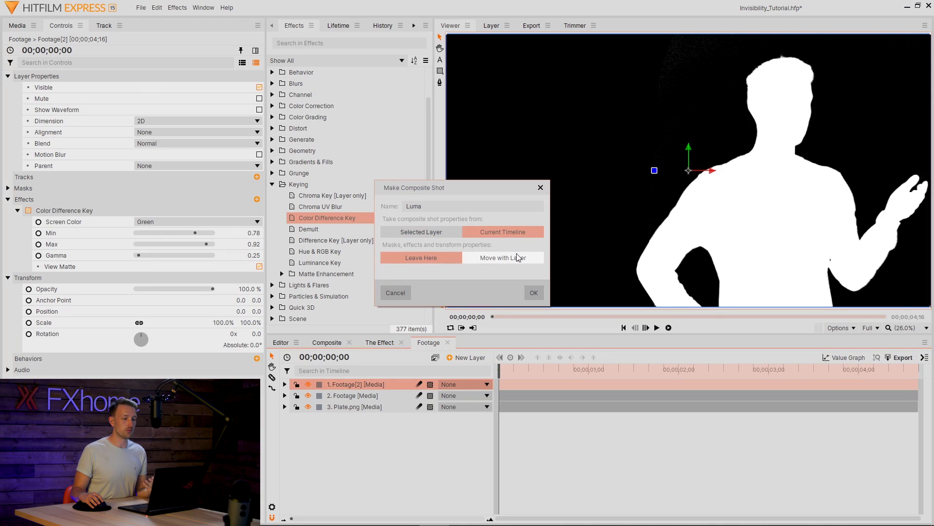
pyautogui.click(516, 255)
pyautogui.click(534, 292)
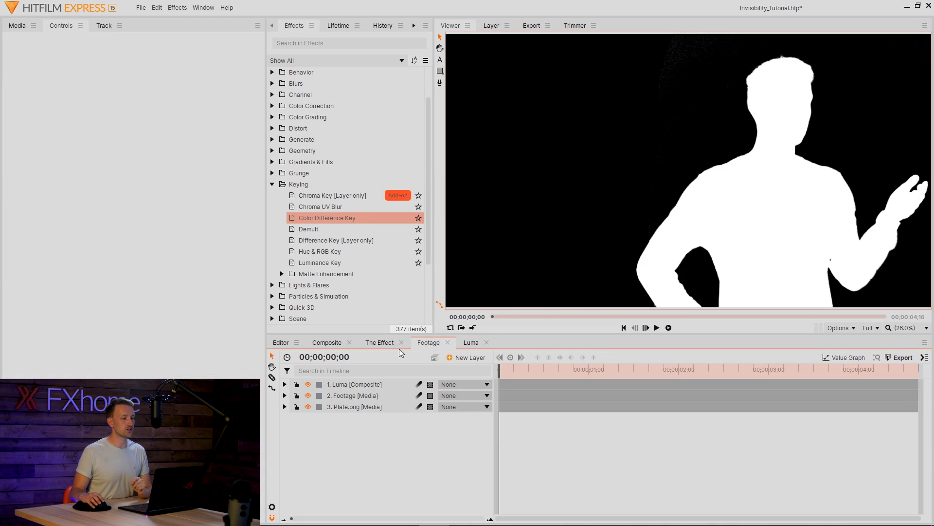
# Close The Effect and Composite timelines and hide the Luma layer.
pyautogui.click(401, 343)
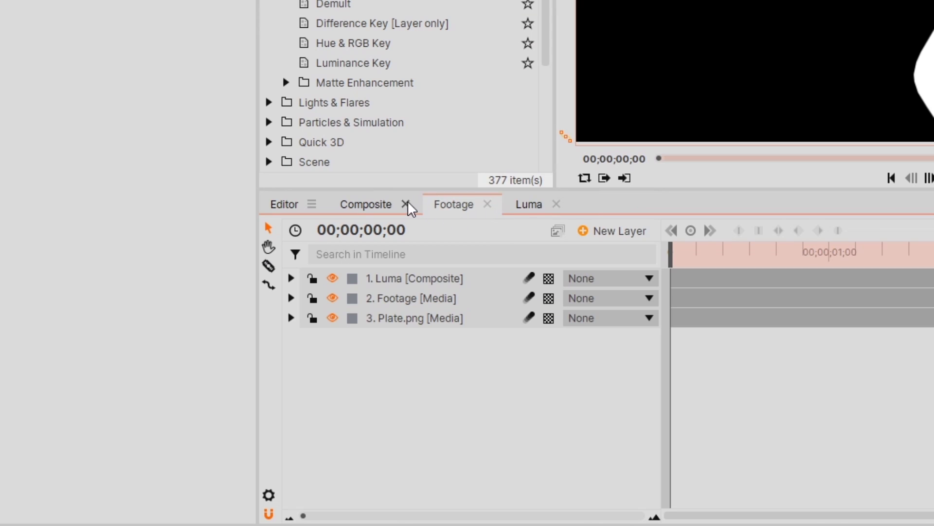
pyautogui.click(406, 204)
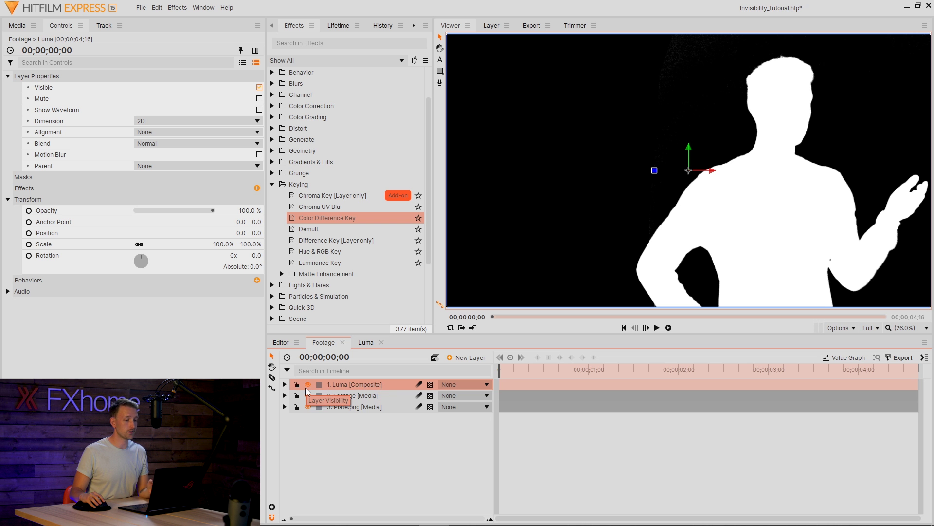
pyautogui.click(307, 385)
# Rename the second footage layer to Edges and hide it.
pyautogui.click(370, 395)
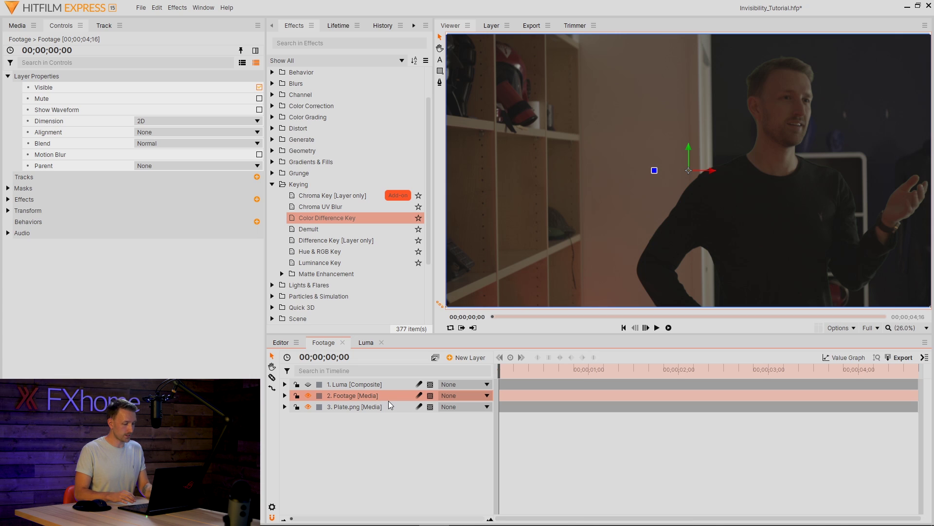
pyautogui.doubleClick(389, 400)
pyautogui.hotkey('ctrl', 'a')
pyautogui.write('Edges')
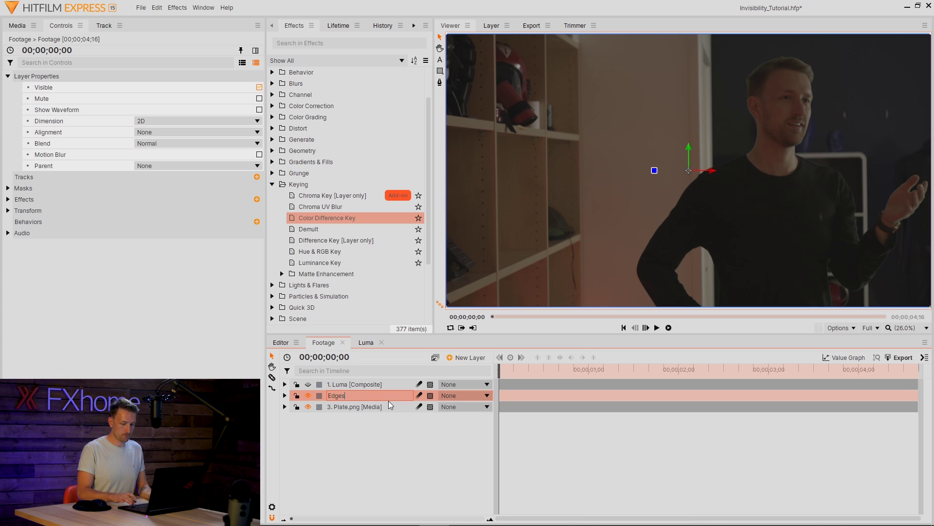
pyautogui.press('Return')
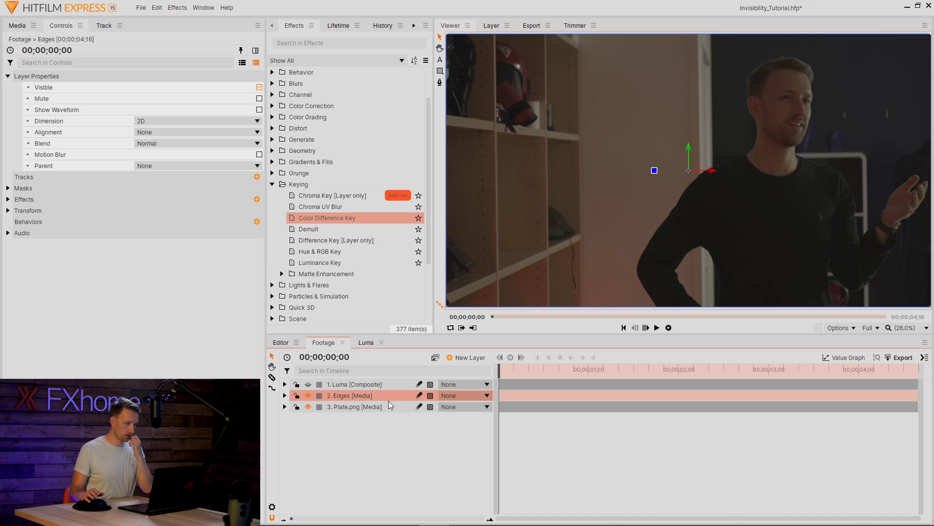
pyautogui.click(308, 395)
# Add Curves to the Edges layer and raise the RGB curve to brighten the footage.
pyautogui.click(375, 466)
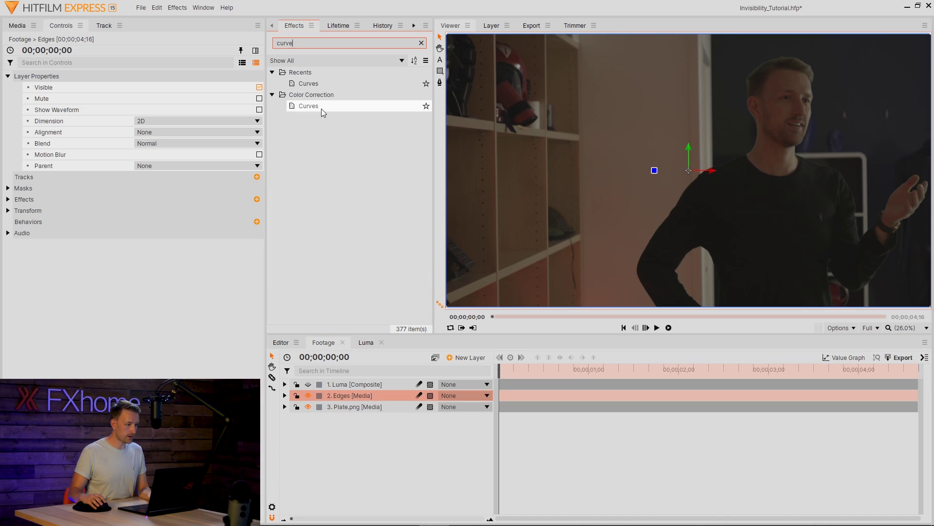
pyautogui.moveTo(321, 109); pyautogui.dragTo(83, 210)
pyautogui.click(18, 210)
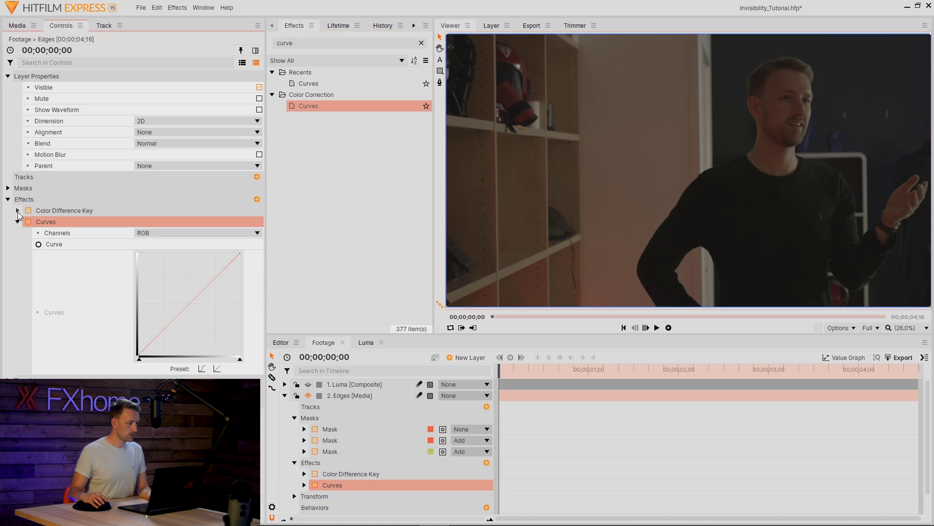
pyautogui.moveTo(168, 325); pyautogui.dragTo(163, 316)
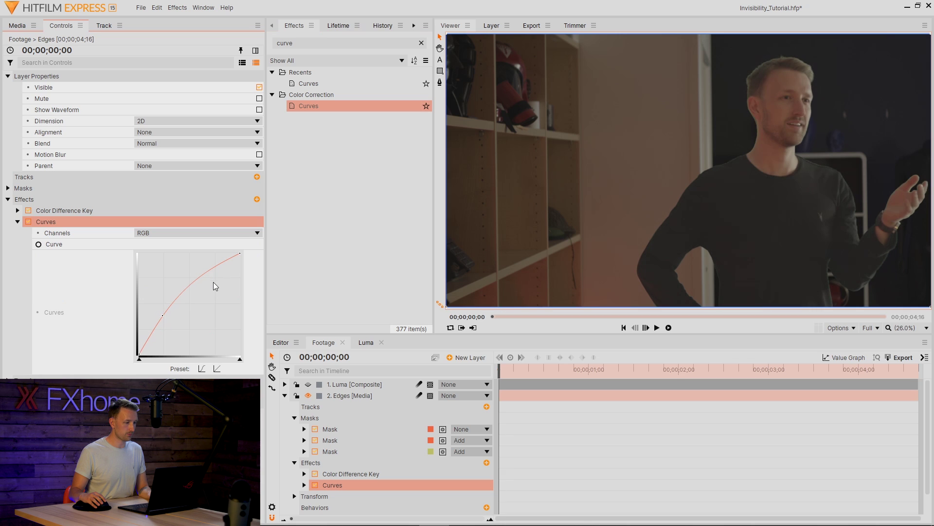
pyautogui.moveTo(161, 317); pyautogui.dragTo(162, 321)
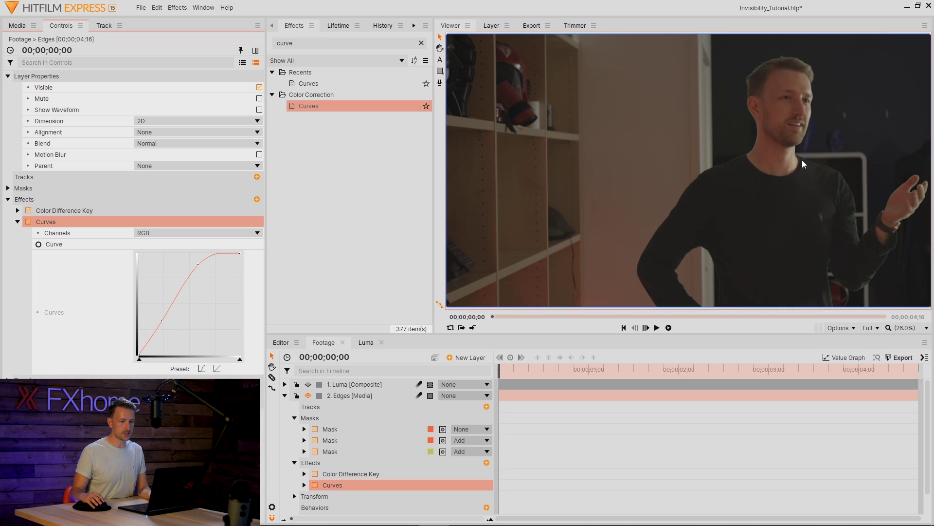
pyautogui.hotkey('ctrl', 'f')
pyautogui.write('fin')
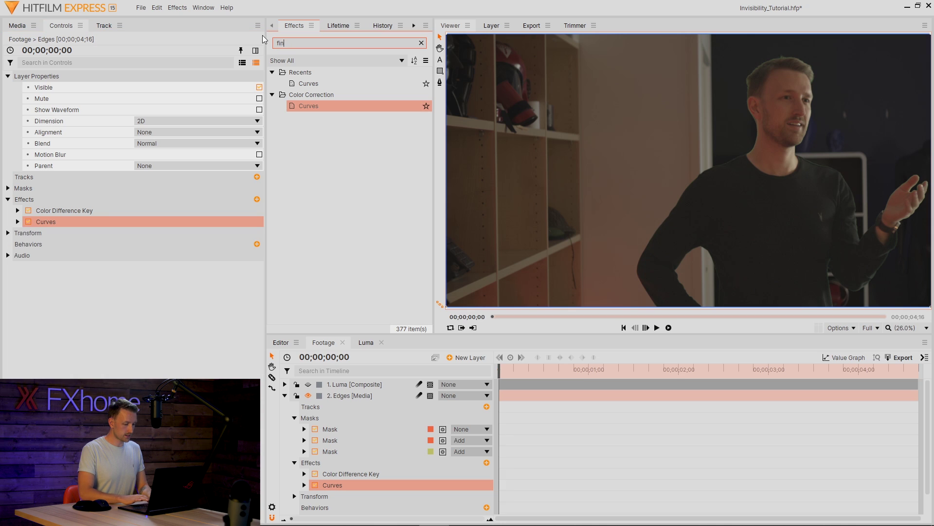
pyautogui.write('d e')
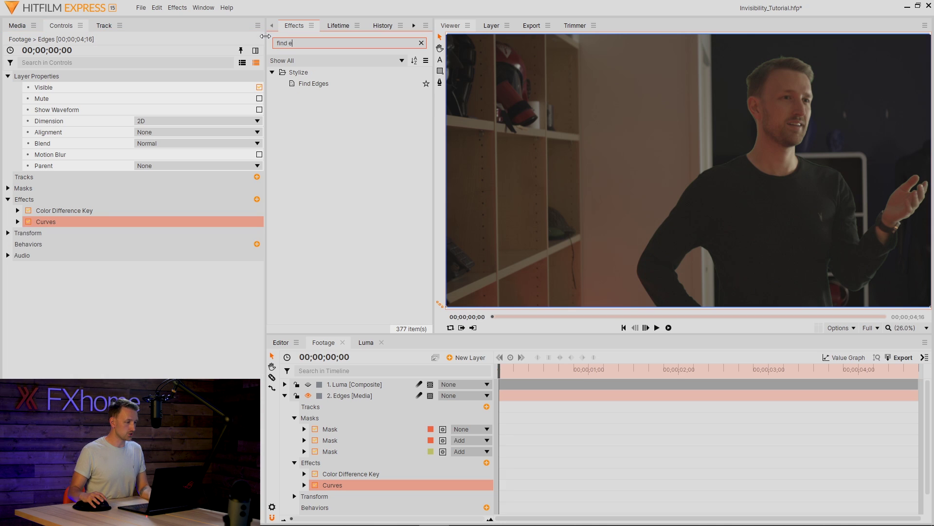
# Add Find Edges to the Edges layer and reshape its Curves into a steep S-curve.
pyautogui.moveTo(316, 84); pyautogui.dragTo(108, 227)
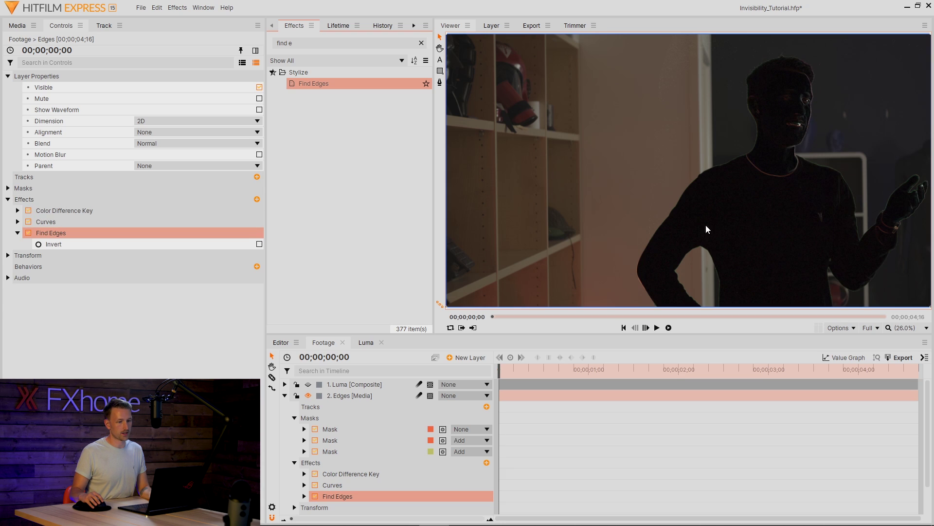
pyautogui.click(18, 222)
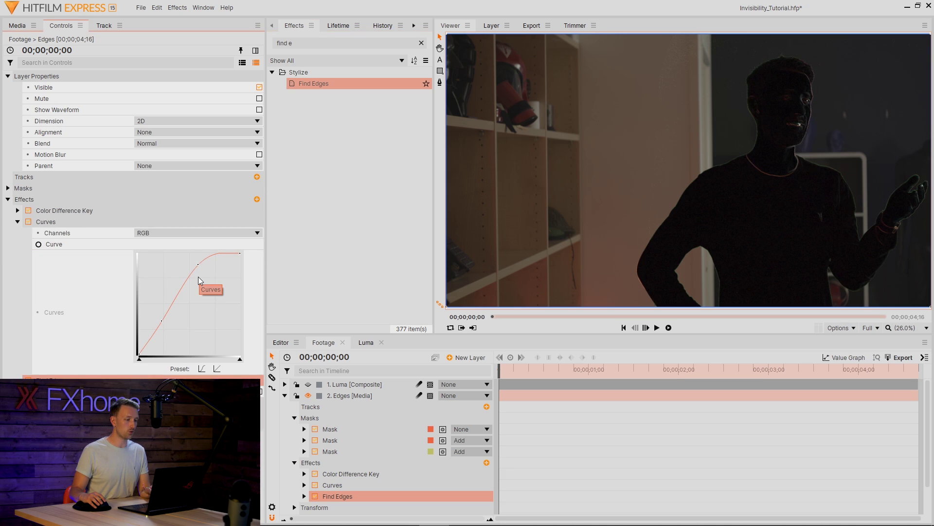
pyautogui.moveTo(196, 264)
pyautogui.mouseDown()
pyautogui.moveTo(205, 290)
pyautogui.moveTo(186, 269)
pyautogui.mouseUp()
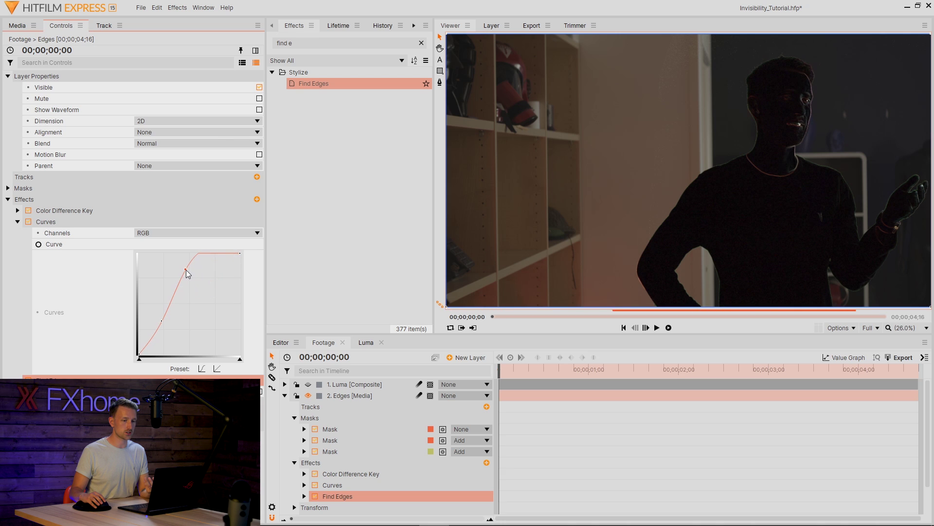
pyautogui.moveTo(156, 320); pyautogui.dragTo(162, 325)
pyautogui.moveTo(186, 270); pyautogui.dragTo(180, 277)
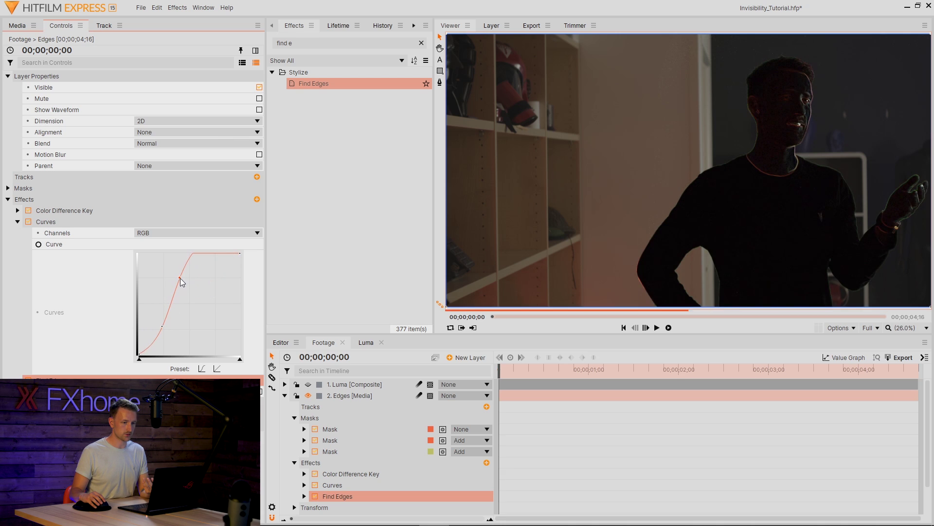
# Set the Edges layer's blend mode to Screen.
pyautogui.click(276, 154)
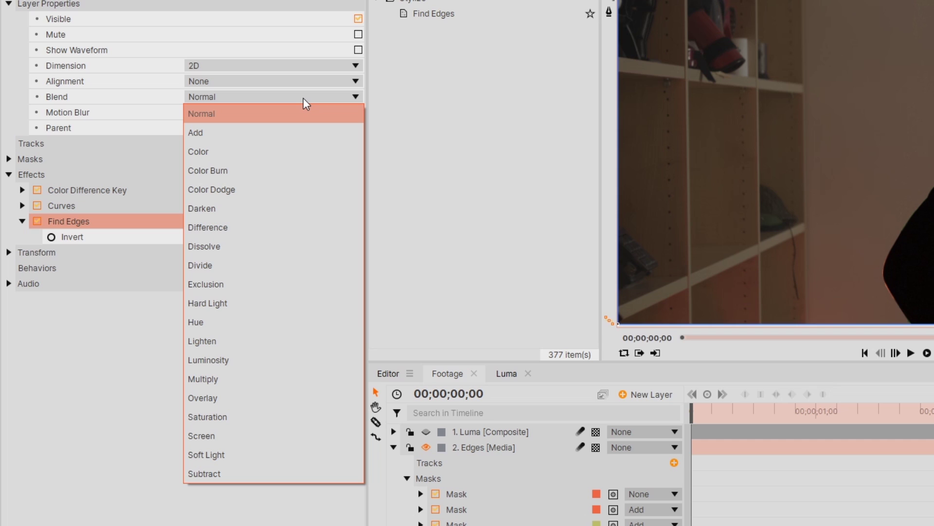
pyautogui.click(300, 436)
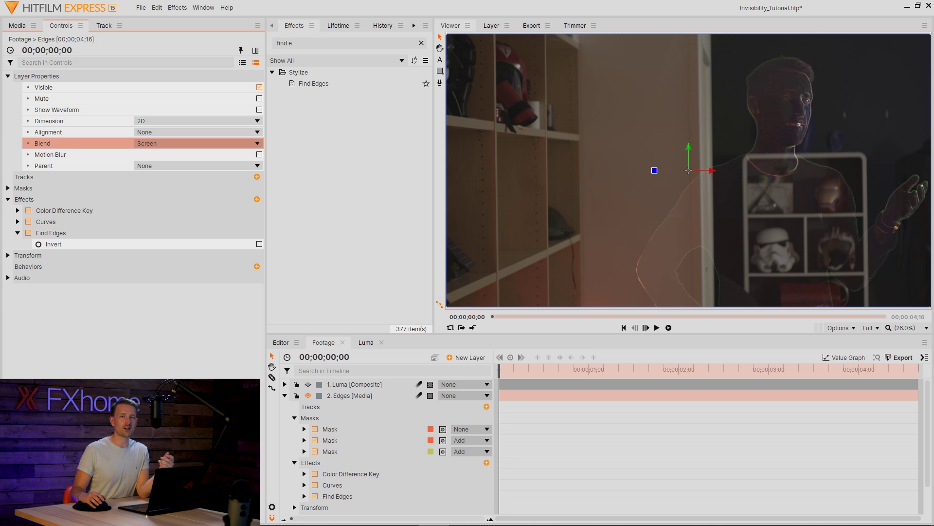
pyautogui.click(285, 395)
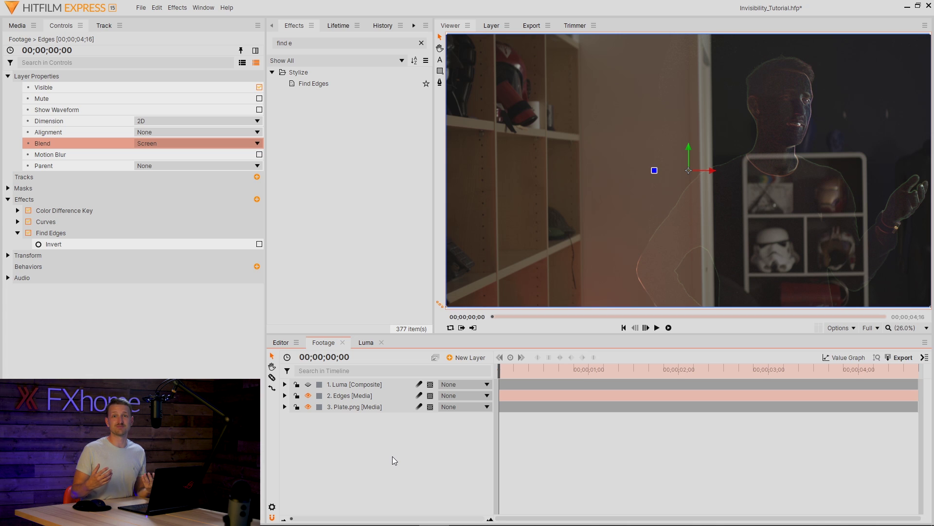
pyautogui.click(393, 458)
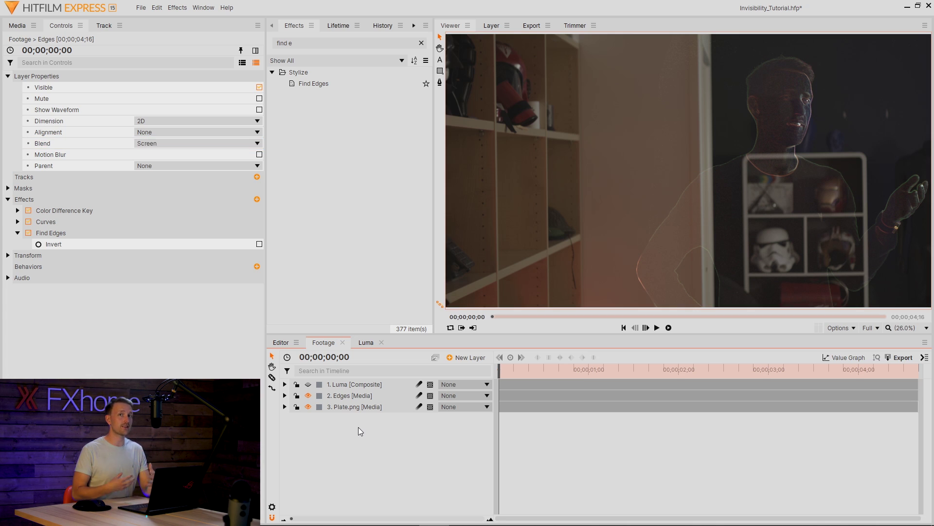
# Add a New Grade layer carrying Heat Distortion and move it below Edges.
pyautogui.click(467, 357)
pyautogui.click(485, 389)
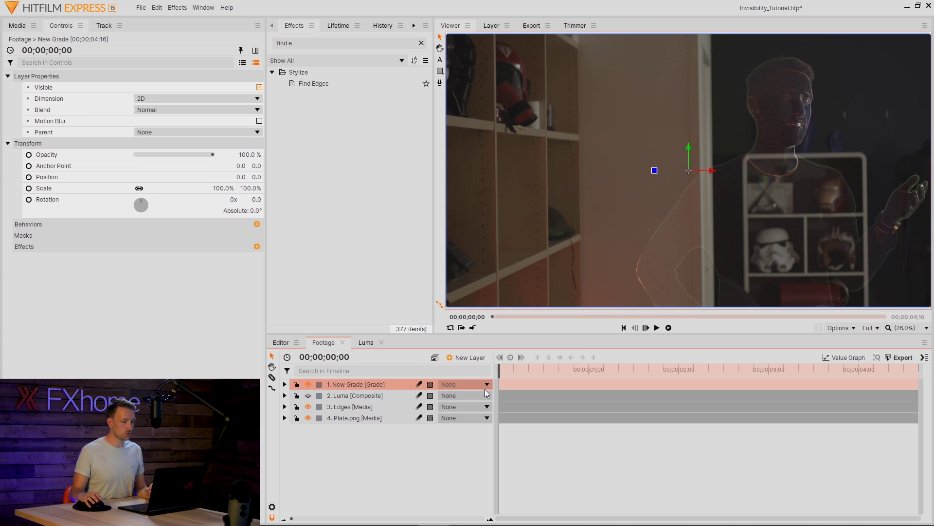
pyautogui.click(302, 43)
pyautogui.write('heat')
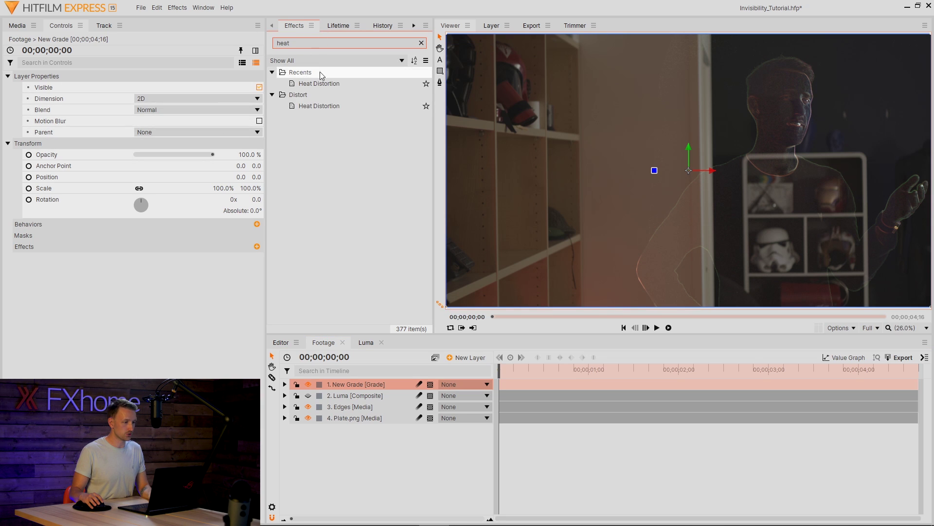
pyautogui.moveTo(320, 83); pyautogui.dragTo(92, 210)
pyautogui.click(285, 384)
pyautogui.moveTo(383, 387); pyautogui.dragTo(386, 413)
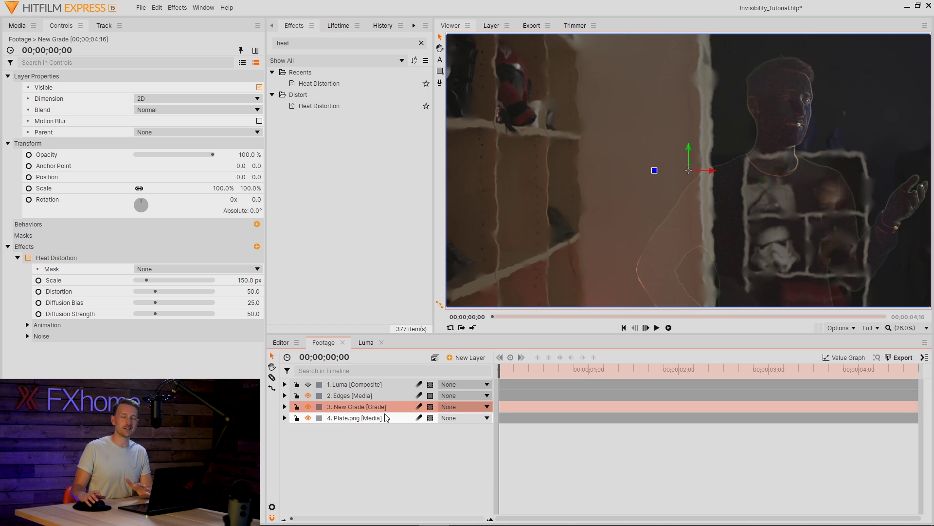
# Tune Heat Distortion to Distortion −55, Diffusion Bias 46 and Wind Speed 0, previewing playback.
pyautogui.moveTo(254, 291); pyautogui.dragTo(151, 291)
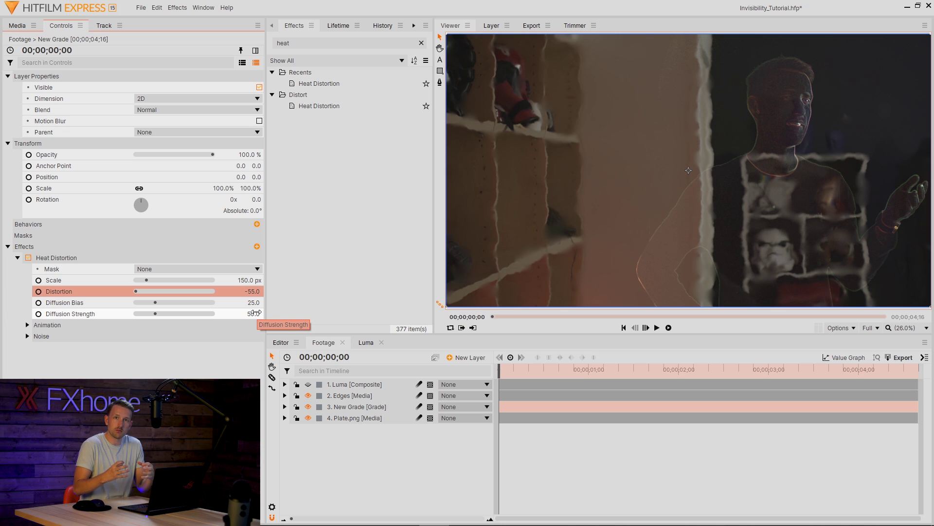
pyautogui.moveTo(253, 302); pyautogui.dragTo(292, 313)
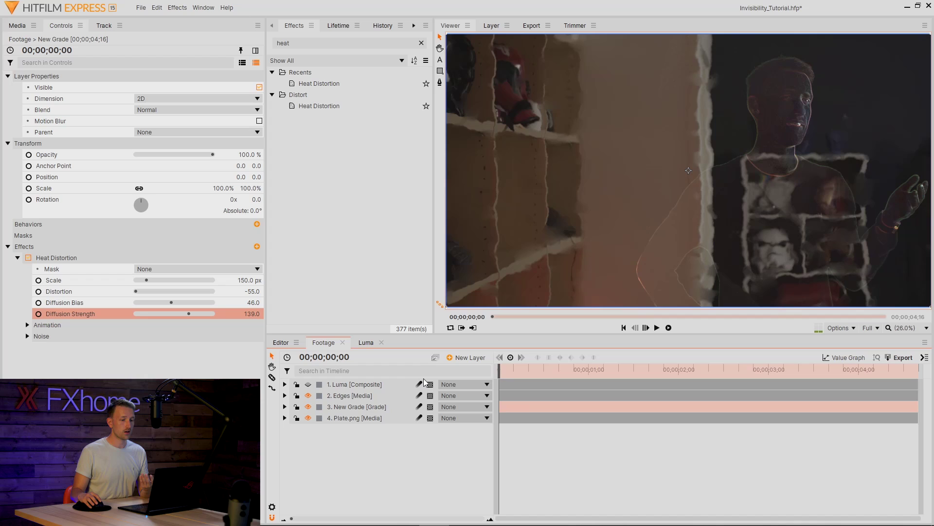
pyautogui.press('space')
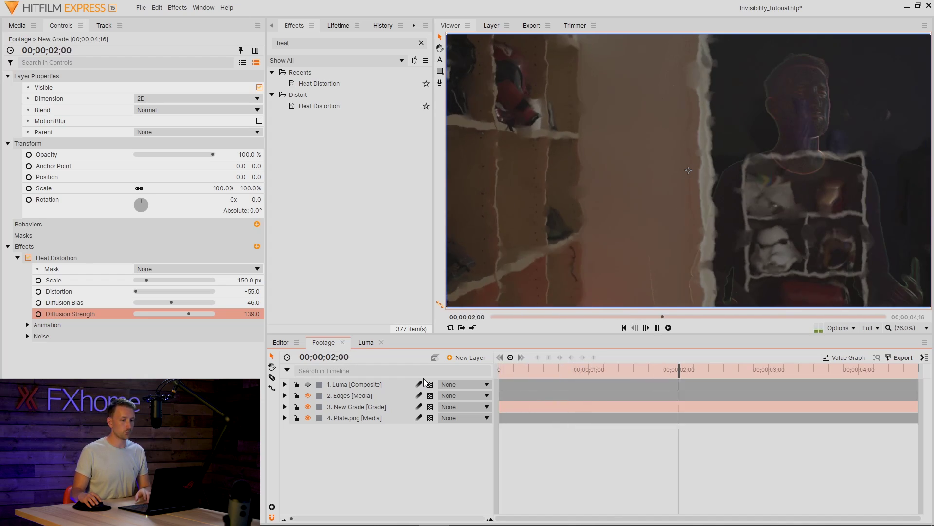
pyautogui.click(529, 373)
pyautogui.moveTo(511, 378); pyautogui.dragTo(499, 377)
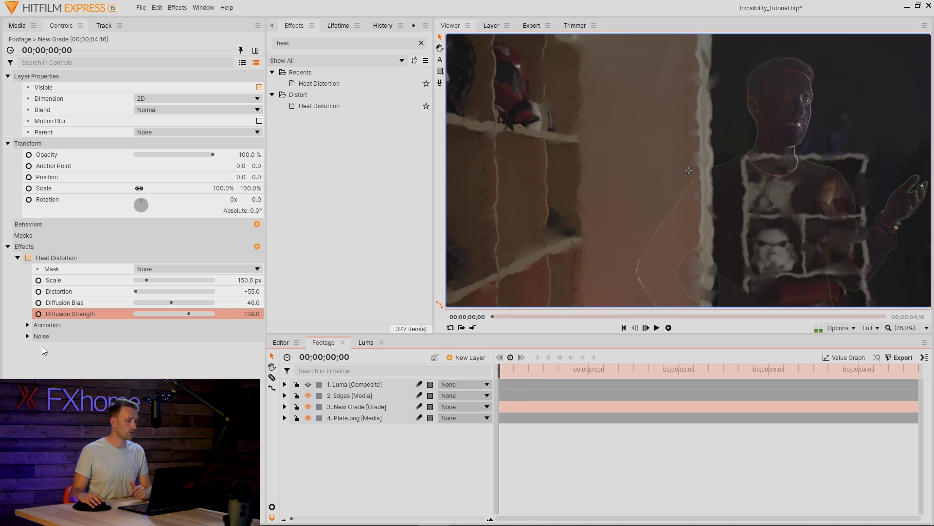
pyautogui.click(27, 324)
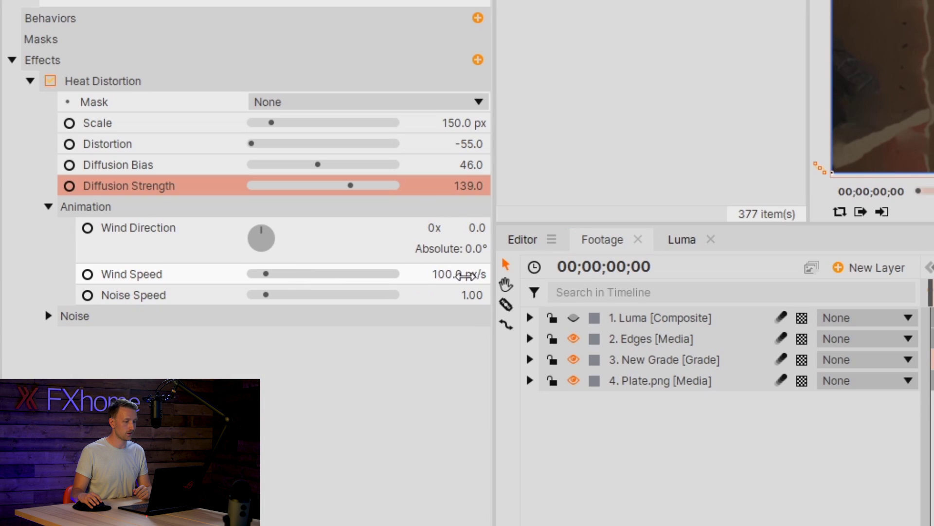
pyautogui.moveTo(465, 275); pyautogui.dragTo(462, 273)
pyautogui.press('space')
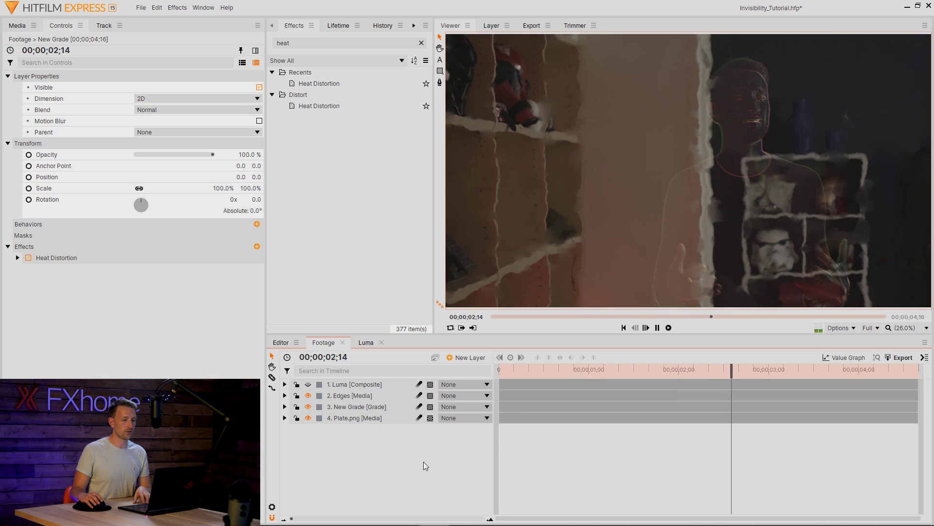
pyautogui.press('space')
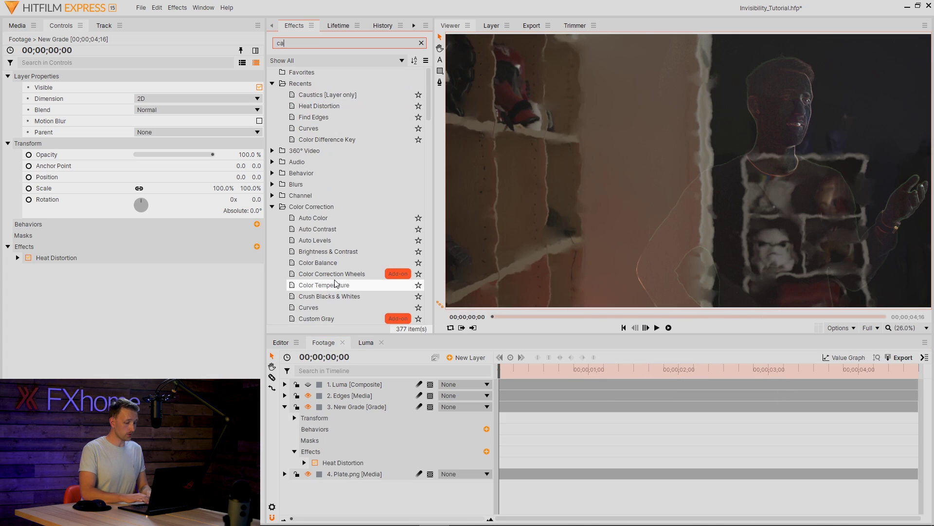
# Apply Caustics to the New Grade layer and raise its Depth to about 285.
pyautogui.write('ustic')
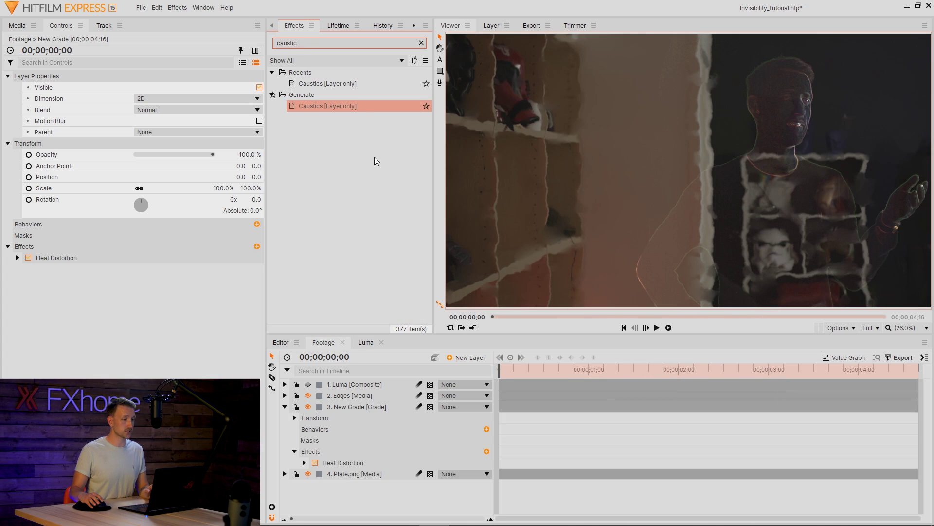
pyautogui.press('Return')
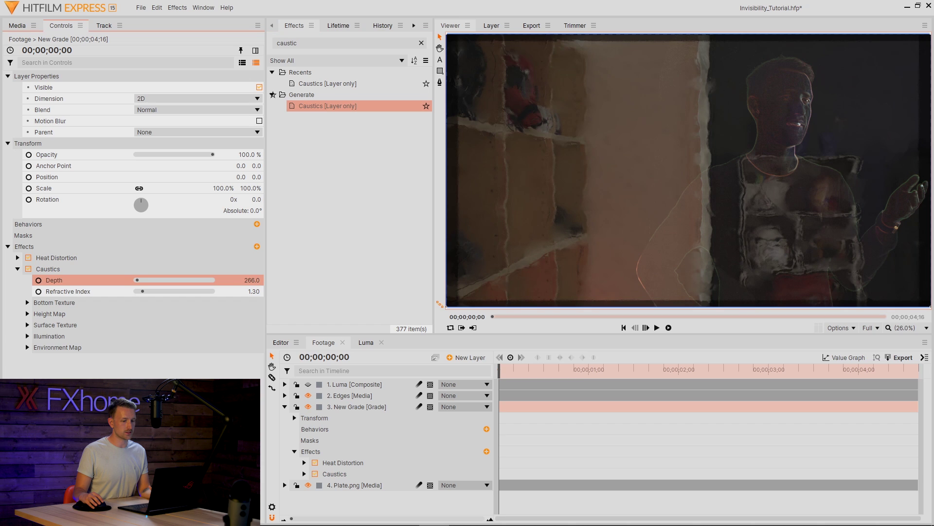
pyautogui.moveTo(252, 280); pyautogui.dragTo(259, 279)
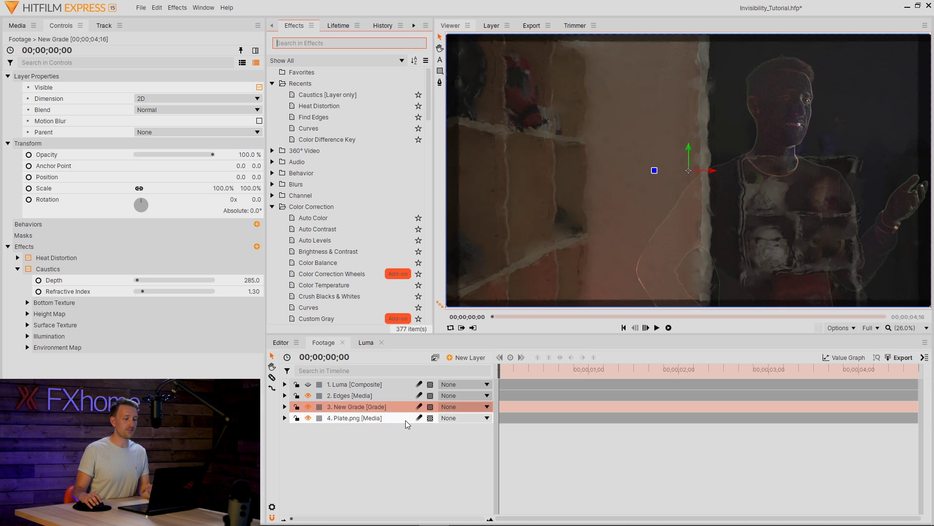
# Add Set Matte to the New Grade layer with Luma as the source layer and Luminance as the matte source.
pyautogui.click(403, 408)
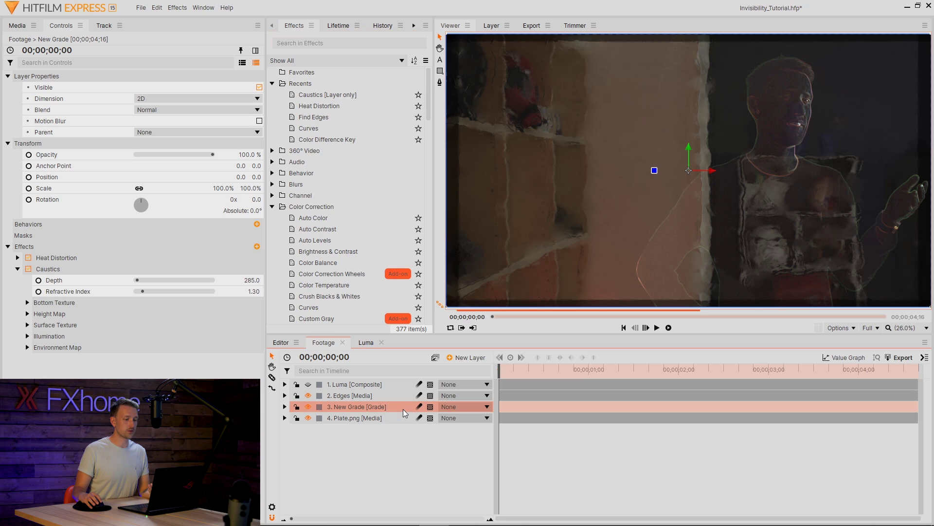
pyautogui.click(284, 48)
pyautogui.write('se')
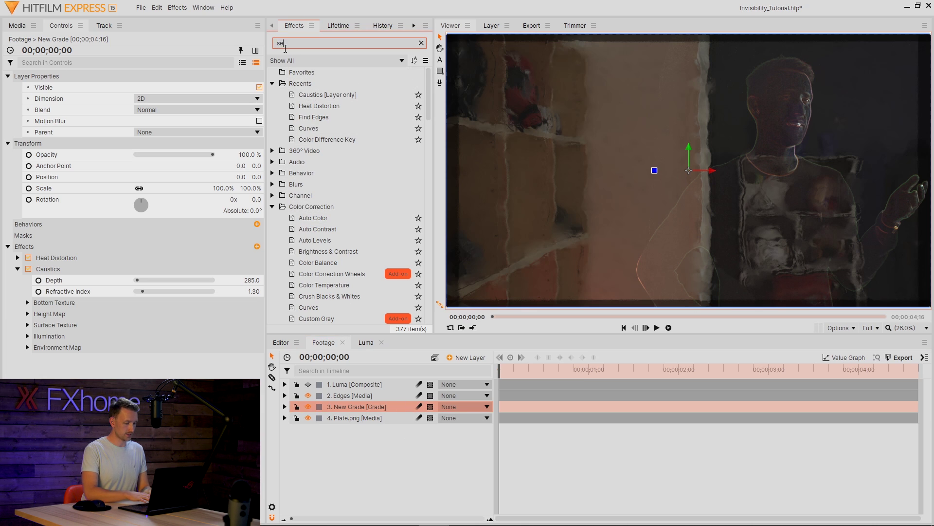
pyautogui.write('t matt')
pyautogui.moveTo(339, 94); pyautogui.dragTo(59, 328)
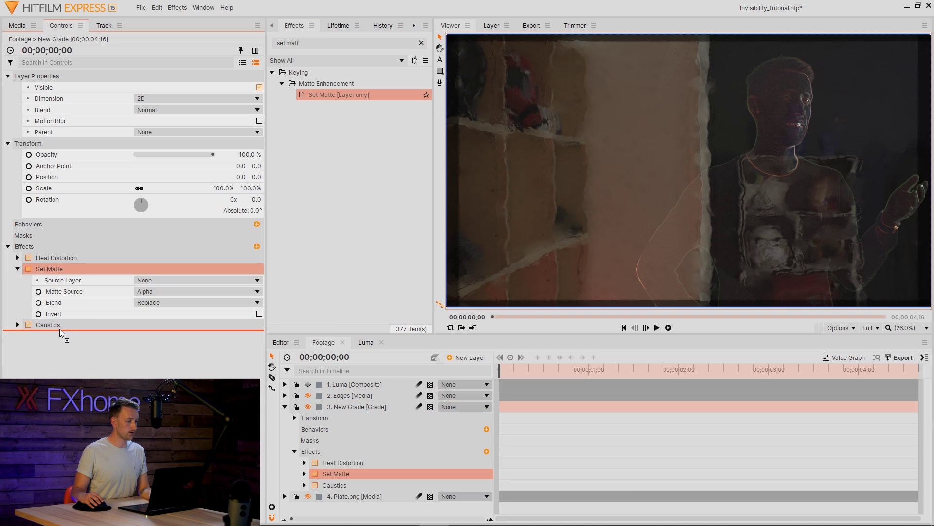
pyautogui.click(146, 291)
pyautogui.click(173, 317)
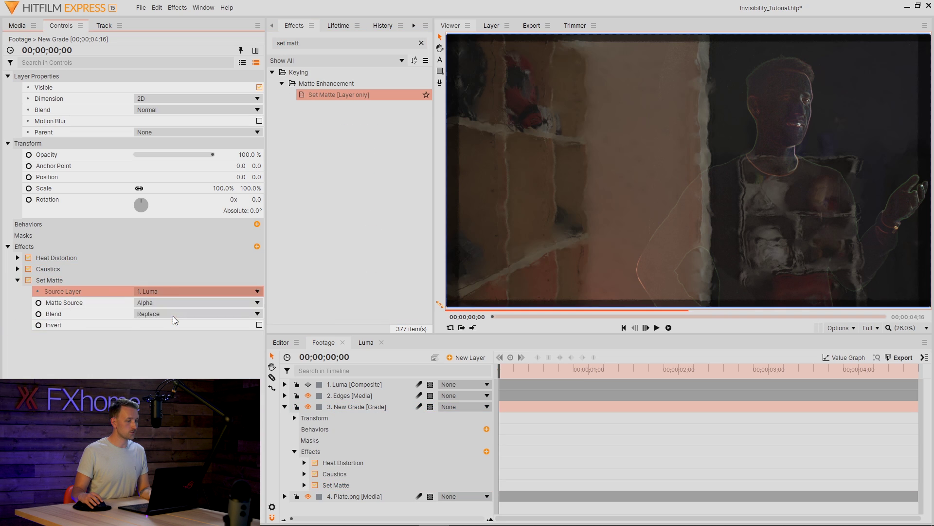
pyautogui.click(183, 304)
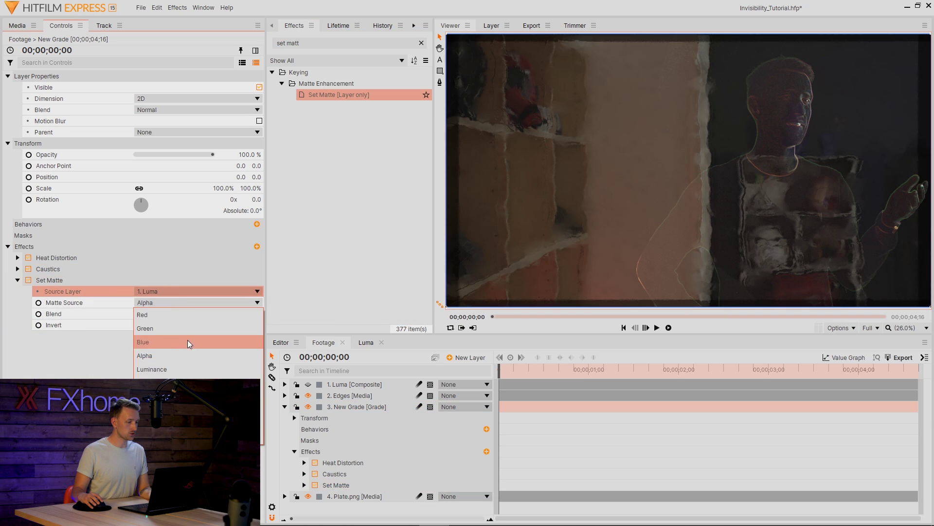
pyautogui.click(190, 368)
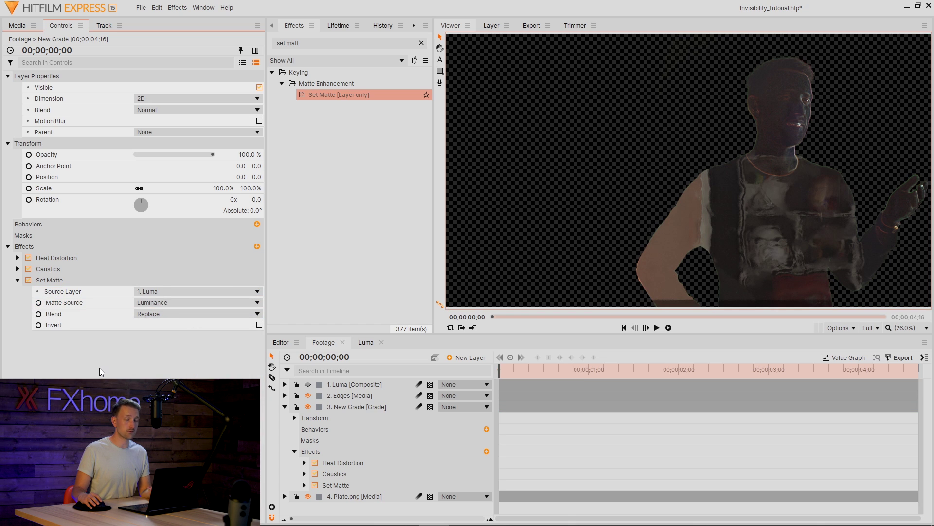
# Rename the New Grade layer to 'Distortions'.
pyautogui.click(383, 407)
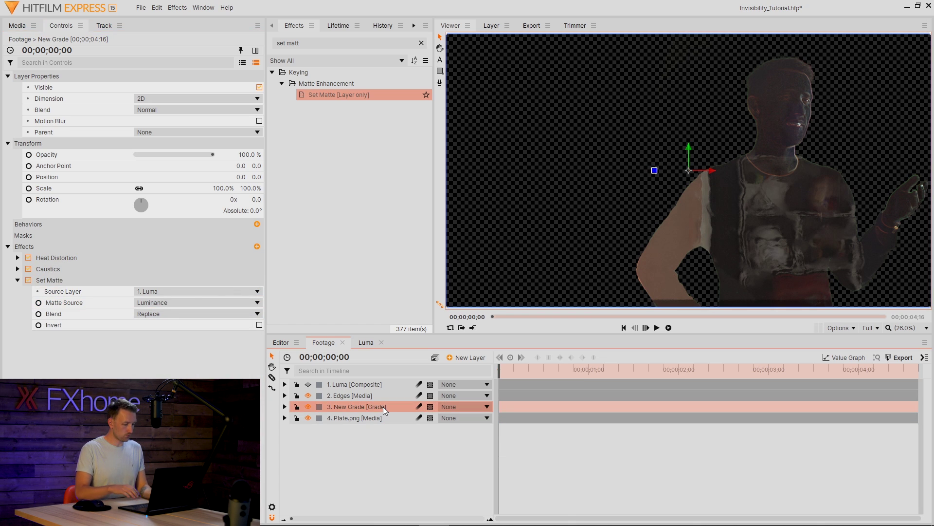
pyautogui.doubleClick(384, 407)
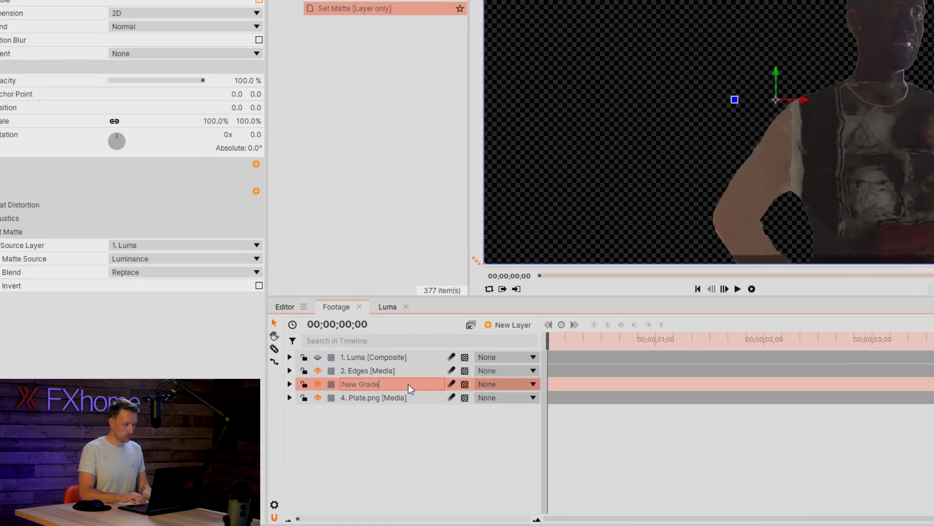
pyautogui.write('Distortions')
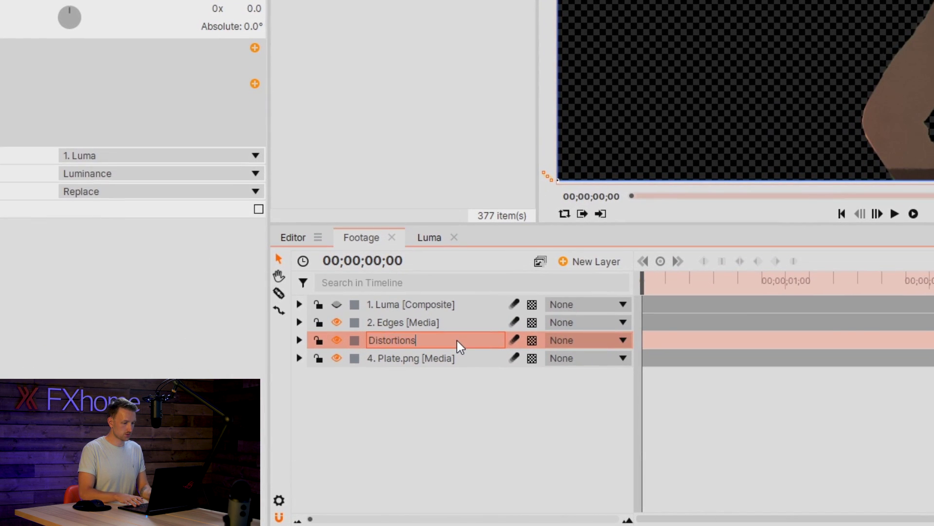
pyautogui.click(445, 326)
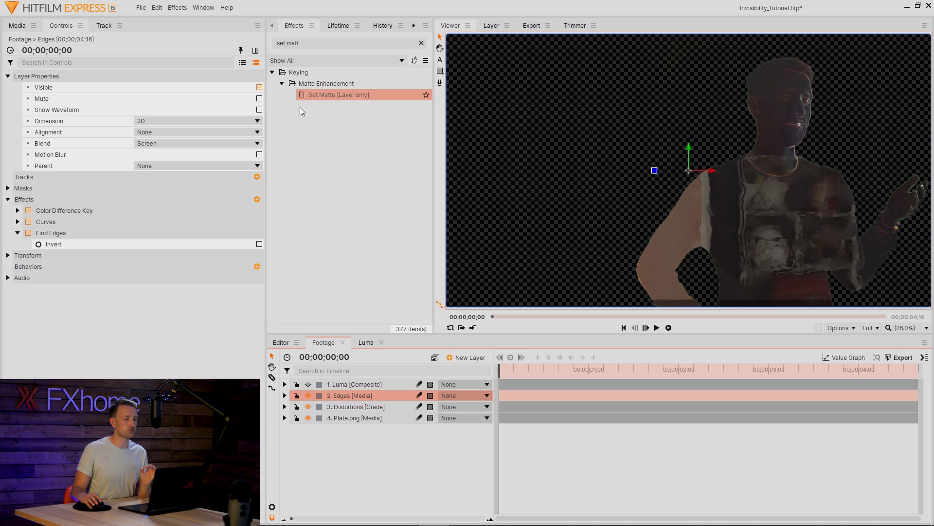
# Add a Blur with radius 2 to the Edges layer after Find Edges.
pyautogui.tripleClick(292, 43)
pyautogui.write('b')
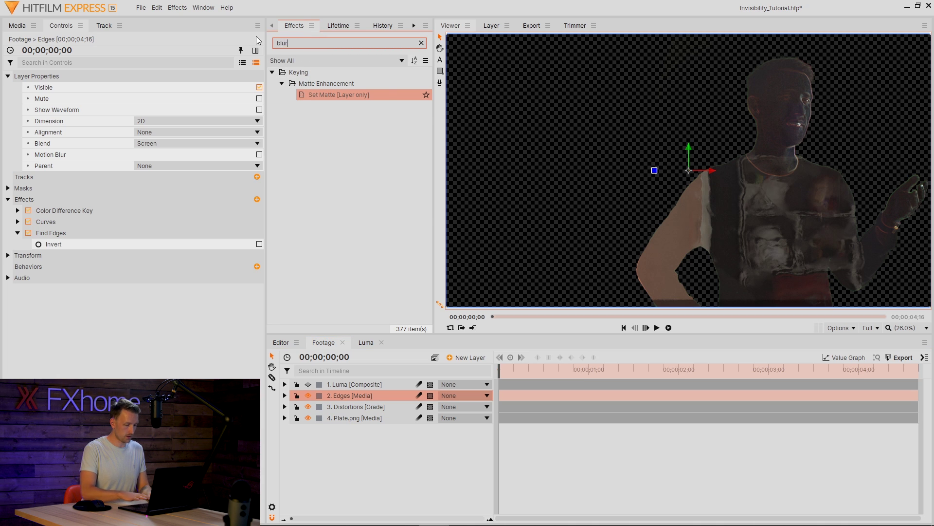
pyautogui.write('lur')
pyautogui.moveTo(358, 141); pyautogui.dragTo(130, 239)
pyautogui.click(238, 277)
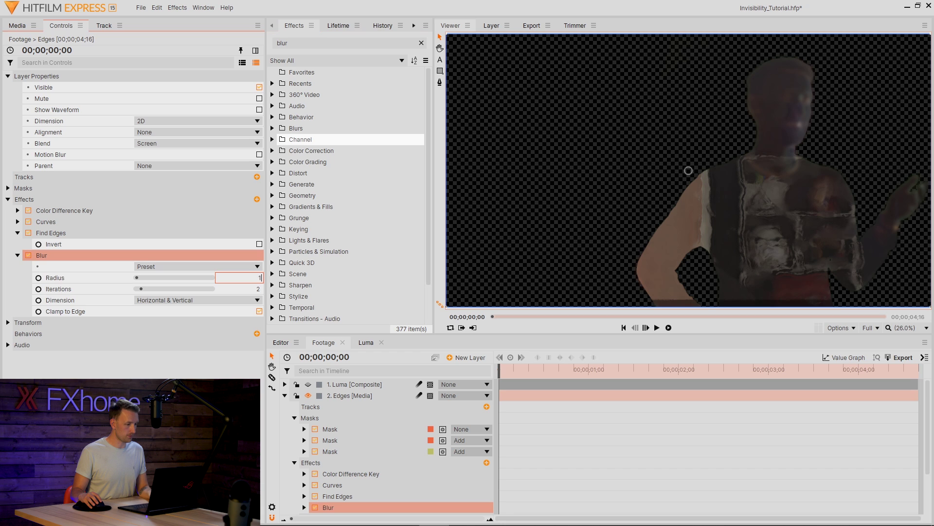
pyautogui.write('1')
pyautogui.press('Return')
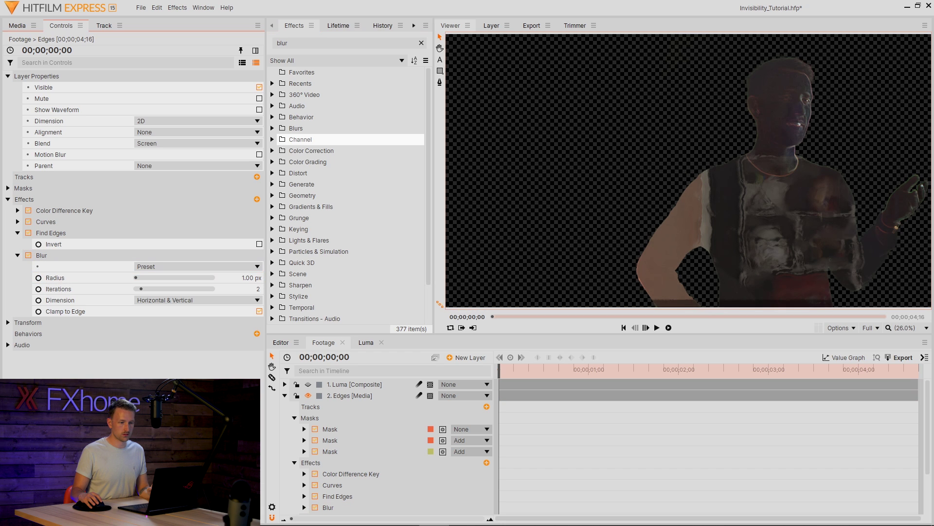
pyautogui.click(239, 277)
pyautogui.write('2')
pyautogui.press('Return')
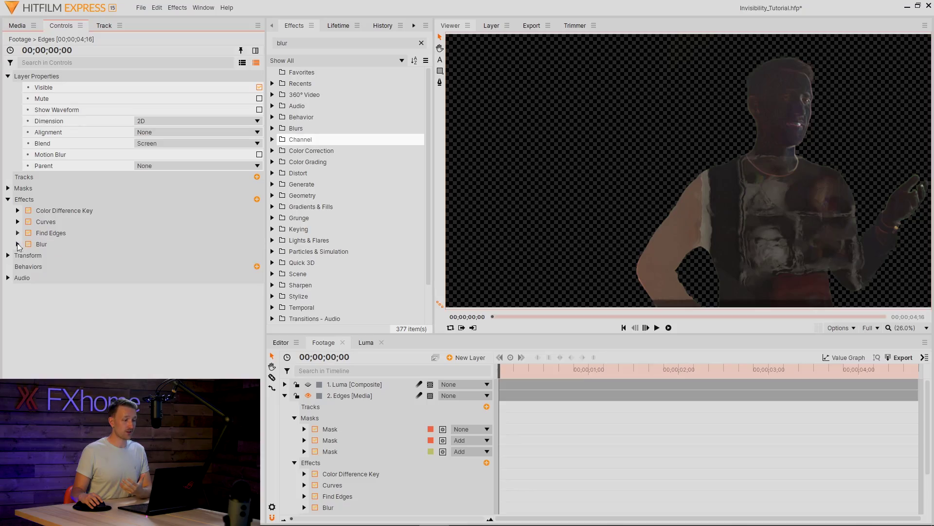
# Set the Edges layer's opacity to 75%.
pyautogui.click(8, 255)
pyautogui.doubleClick(250, 266)
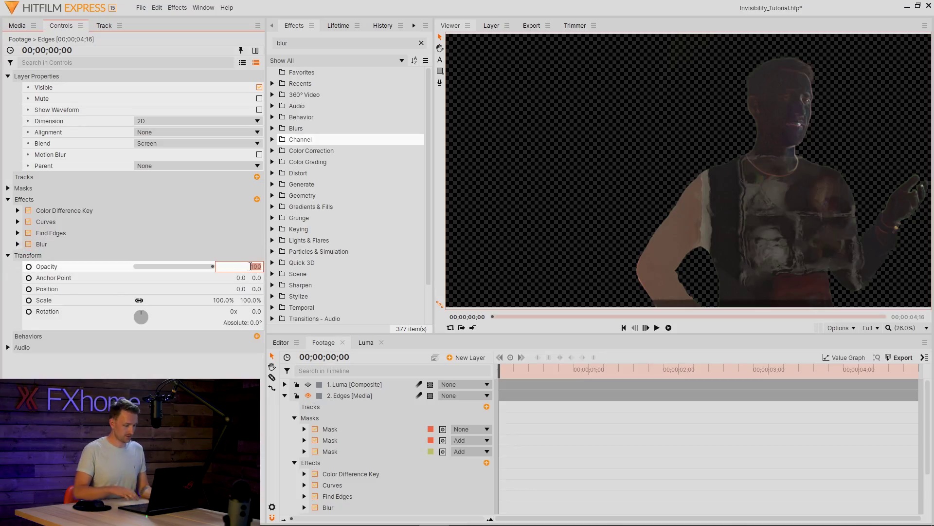
pyautogui.write('75')
pyautogui.press('Return')
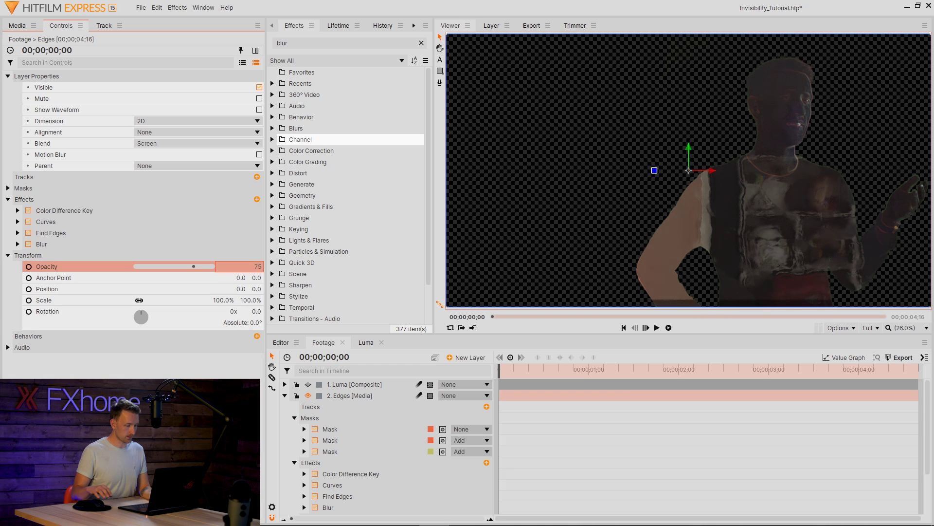
pyautogui.click(285, 395)
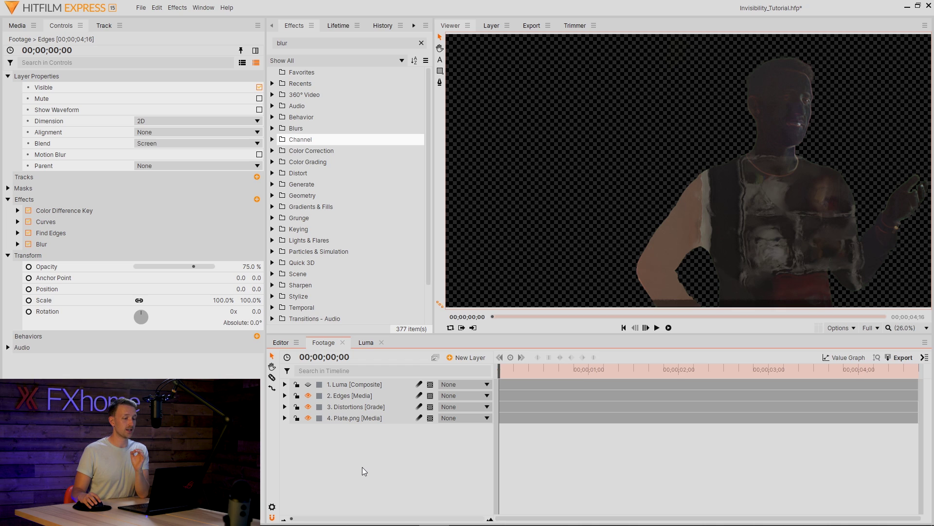
# Add a camera and point light, make Edges a 3D plane, and move the light beside the figure.
pyautogui.click(459, 360)
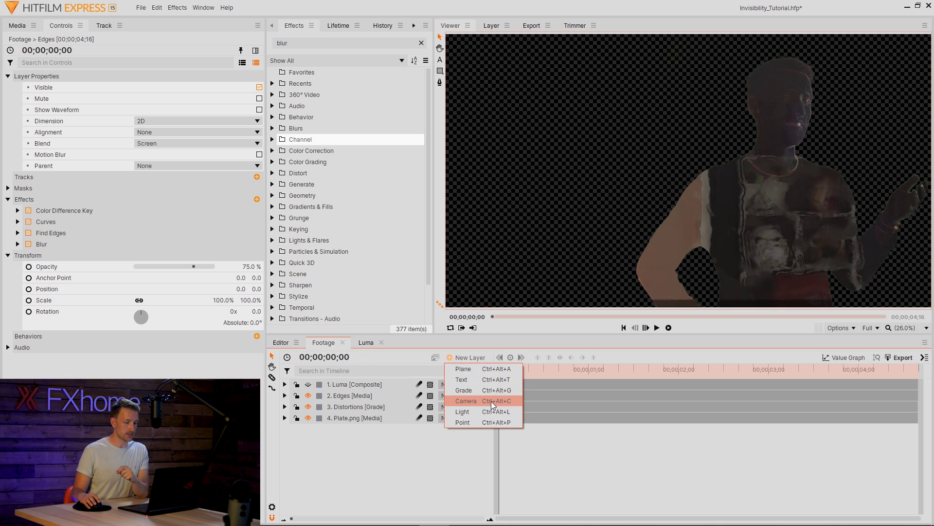
pyautogui.click(493, 407)
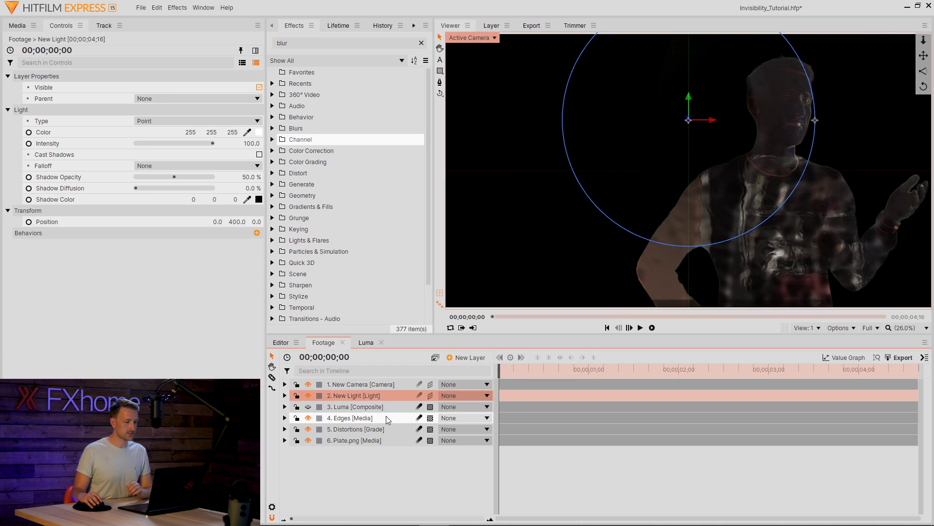
pyautogui.click(430, 418)
pyautogui.click(439, 442)
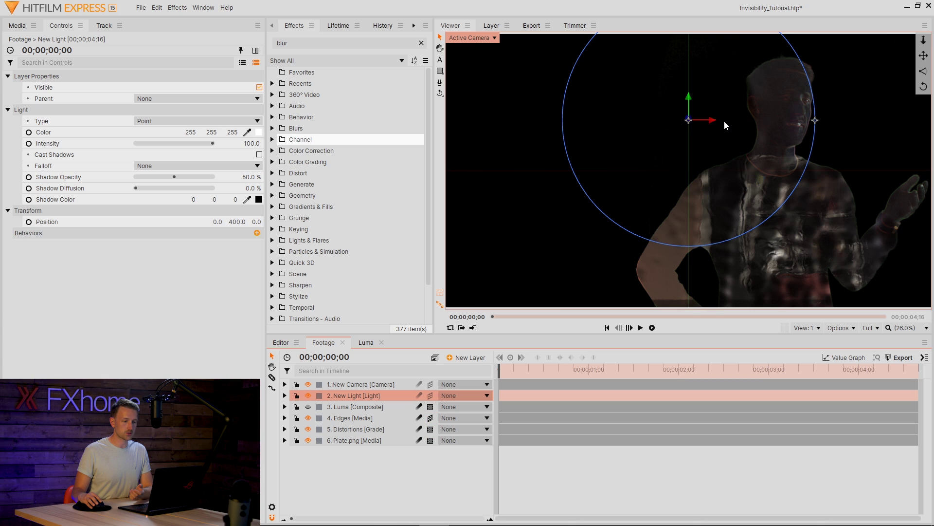
pyautogui.moveTo(714, 121); pyautogui.dragTo(876, 87)
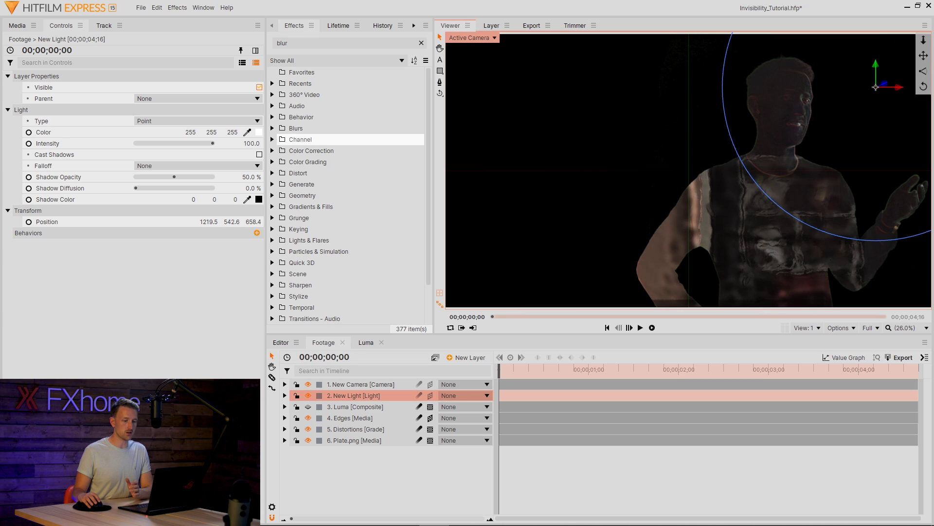
pyautogui.click(365, 489)
pyautogui.press('space')
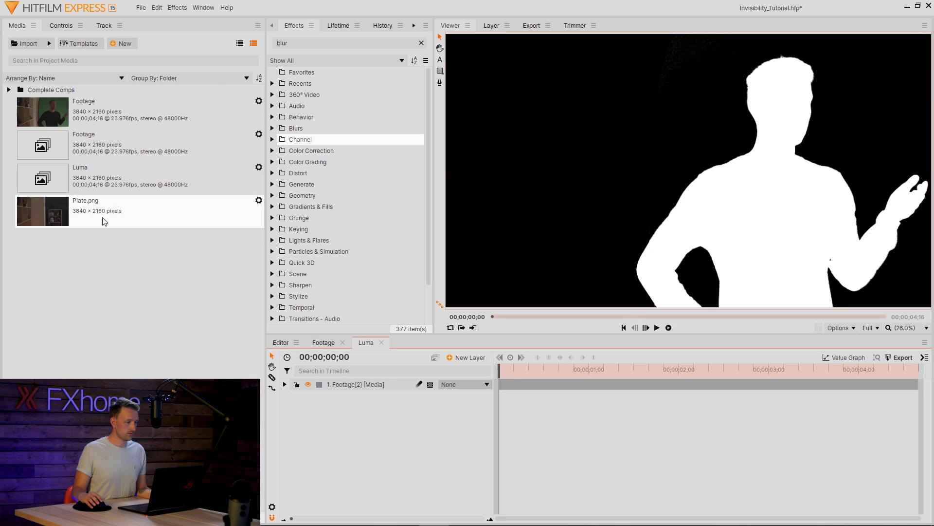
# Create a new composite from Plate.png and edit its duration.
pyautogui.click(104, 214)
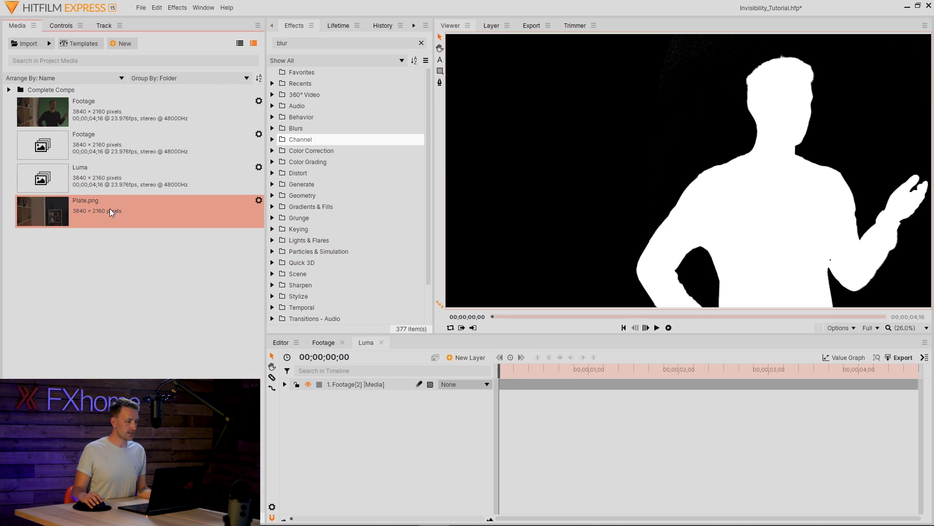
pyautogui.moveTo(87, 210); pyautogui.dragTo(358, 440)
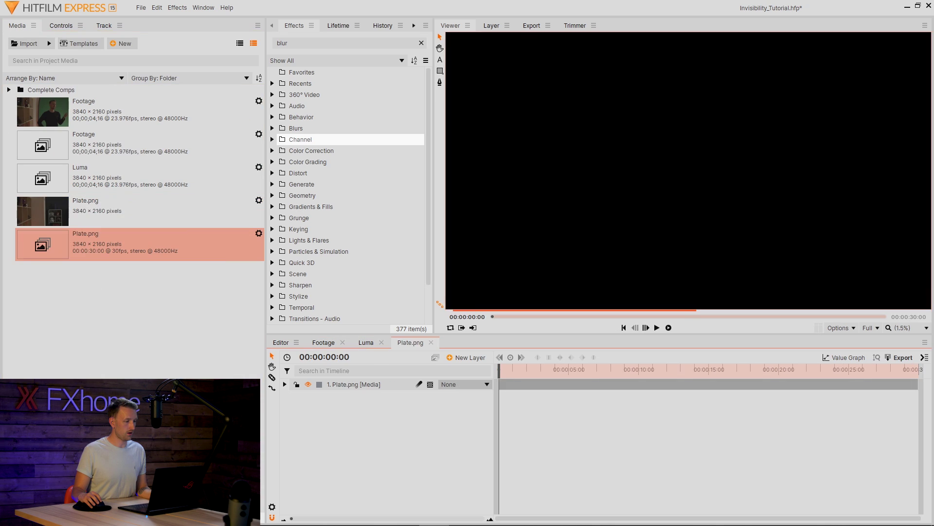
pyautogui.click(259, 233)
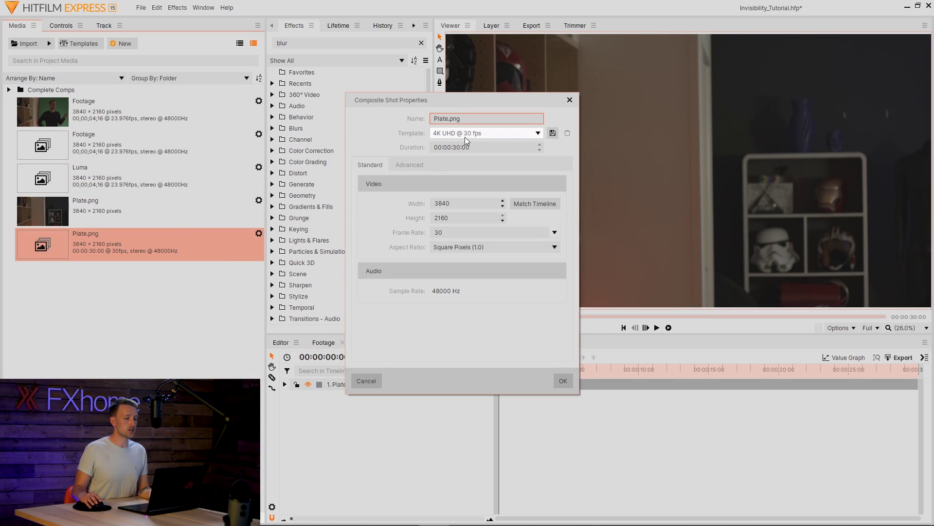
pyautogui.click(485, 147)
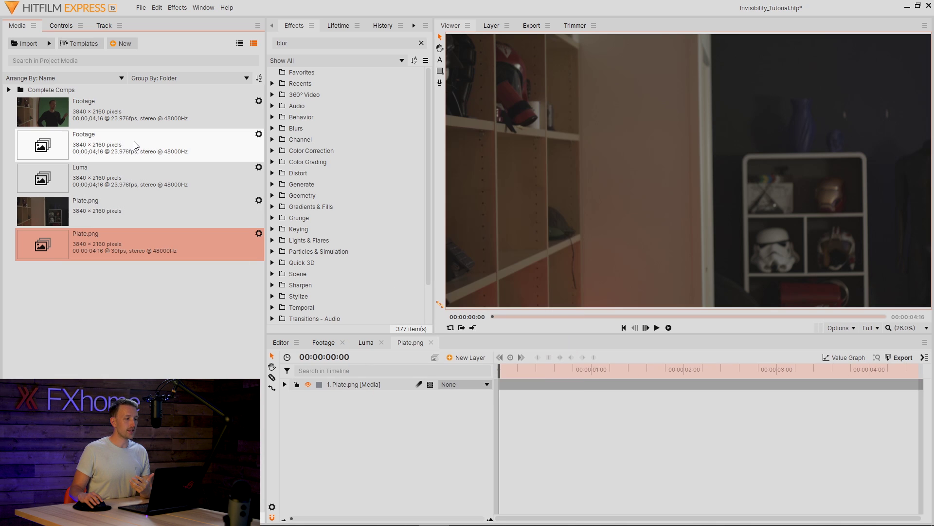
# Place the Footage composite above Plate.png and rename that layer 'Invis'.
pyautogui.moveTo(134, 142); pyautogui.dragTo(358, 390)
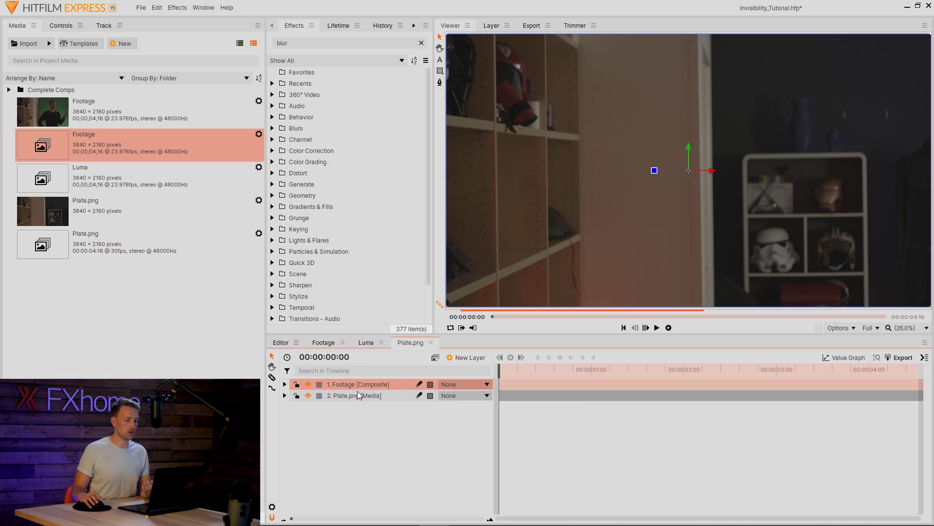
pyautogui.click(392, 389)
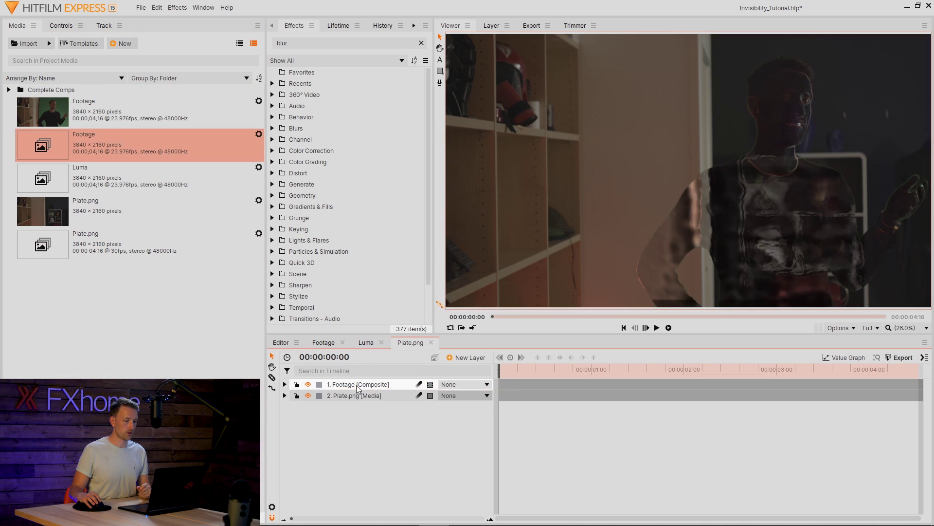
pyautogui.click(393, 389)
pyautogui.write('Invis')
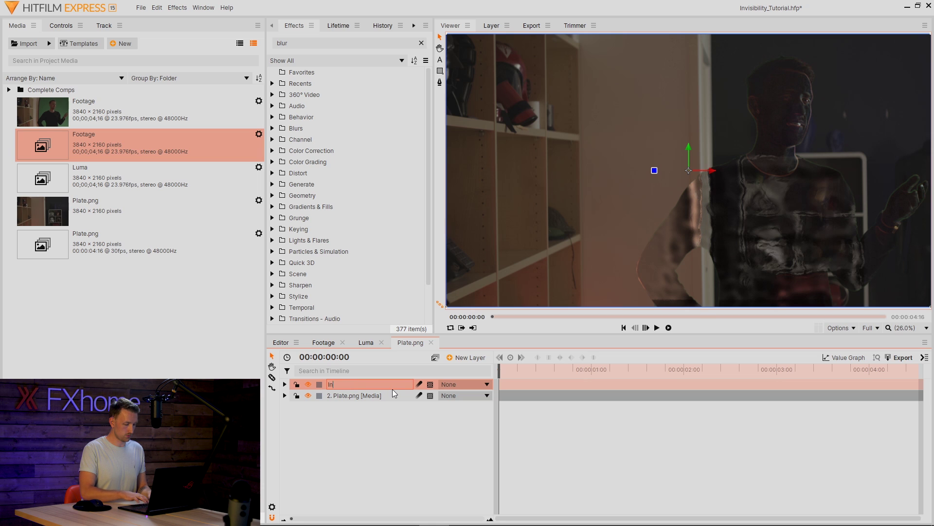
pyautogui.press('Return')
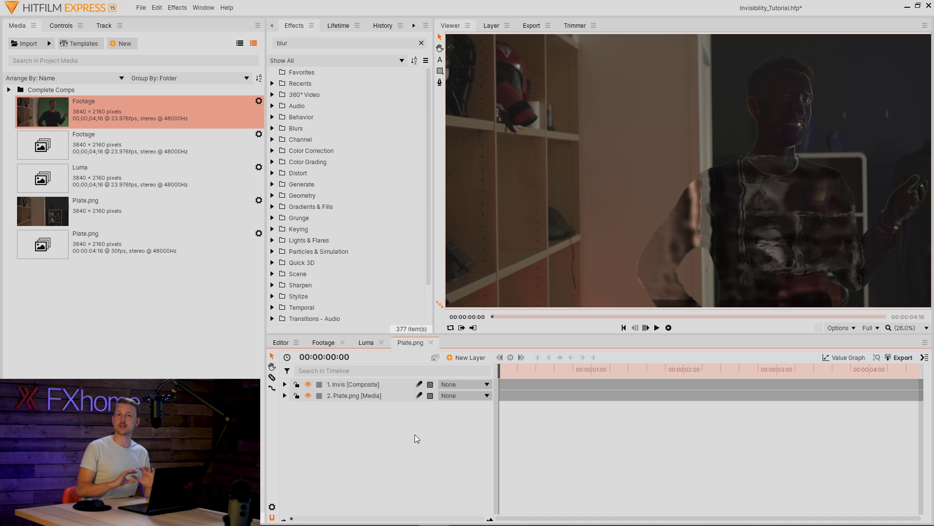
# With the Invis layer selected, search the effects for 'matte cleaner'.
pyautogui.click(370, 384)
pyautogui.doubleClick(292, 43)
pyautogui.write('mat')
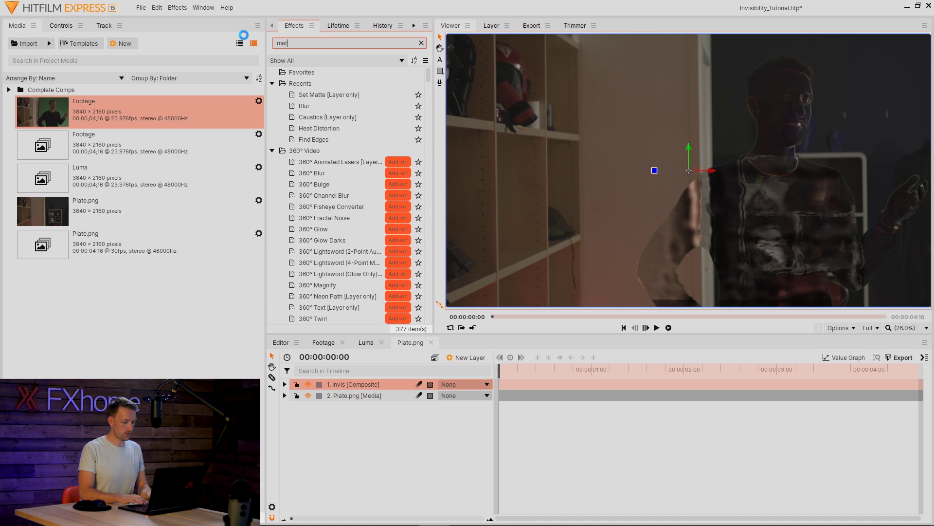
pyautogui.write('te cleaner')
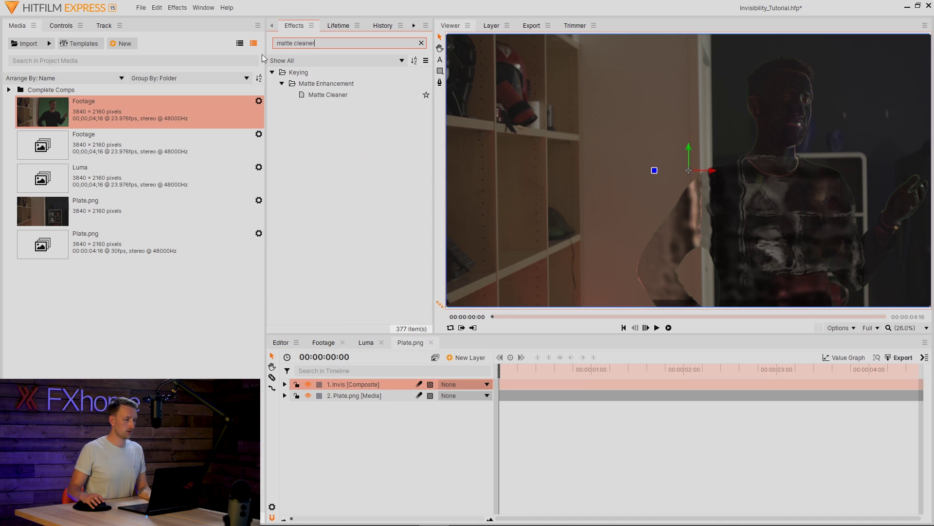
# Apply Matte Cleaner to Invis with Feather 6.0 px and Choke 3.0 px.
pyautogui.moveTo(325, 97); pyautogui.dragTo(381, 385)
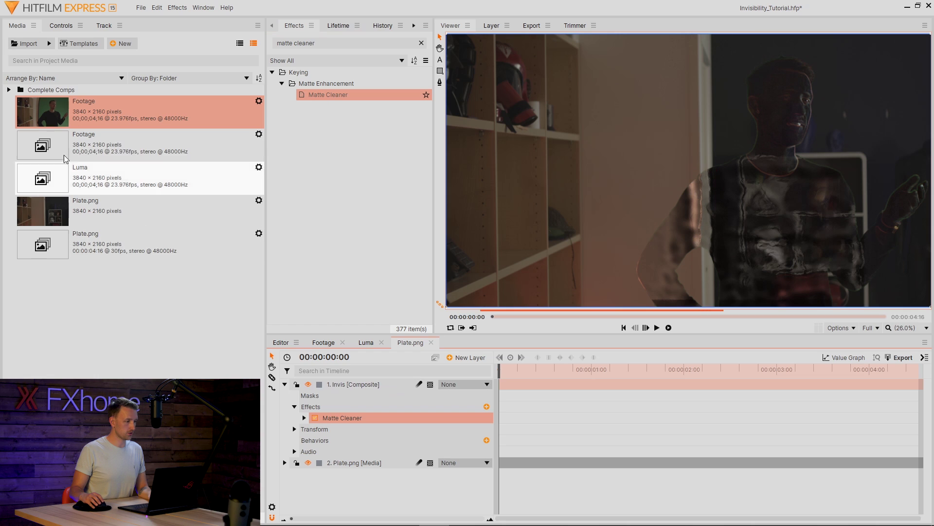
pyautogui.click(60, 26)
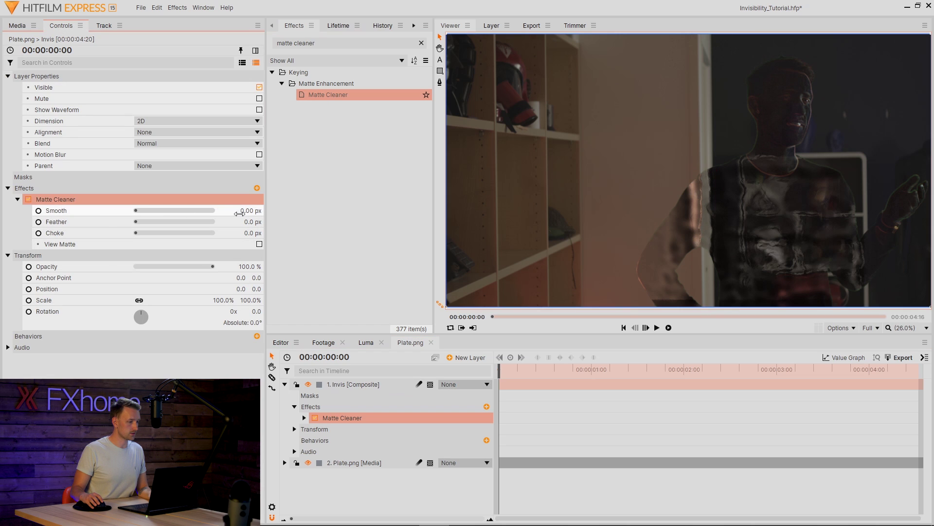
pyautogui.moveTo(248, 222); pyautogui.dragTo(245, 219)
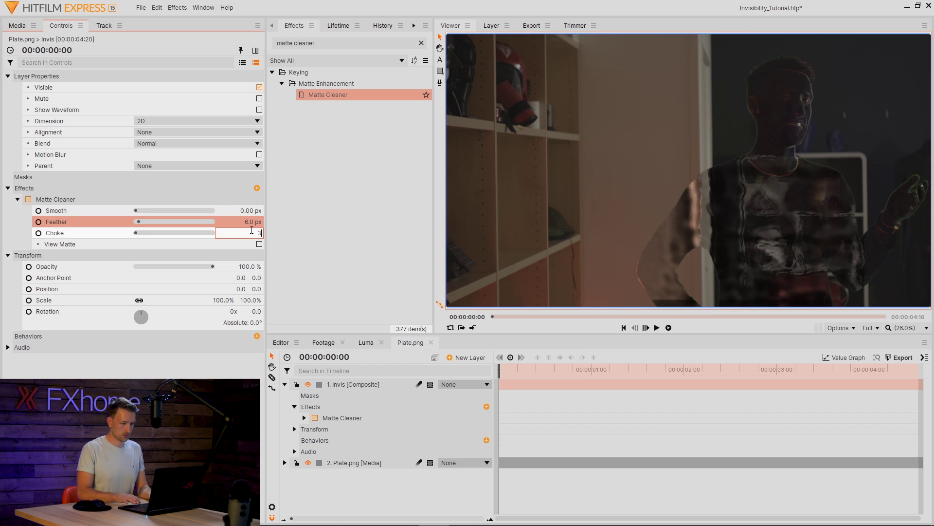
pyautogui.click(252, 229)
pyautogui.write('3')
pyautogui.press('Return')
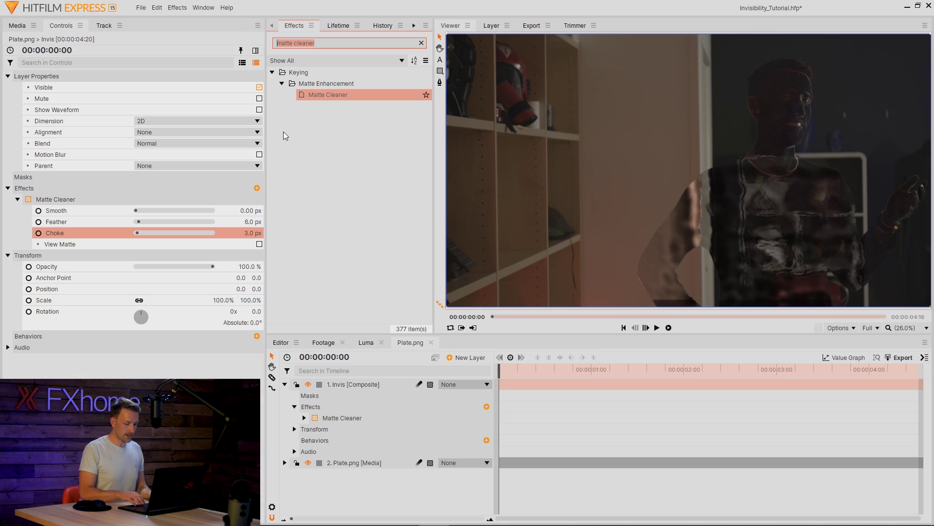
# Apply a Light Wrap to Invis sourced from 2. Plate.png, with wider radius and lower opacity.
pyautogui.hotkey('ctrl', 'a')
pyautogui.press('BackSpace')
pyautogui.write('Light')
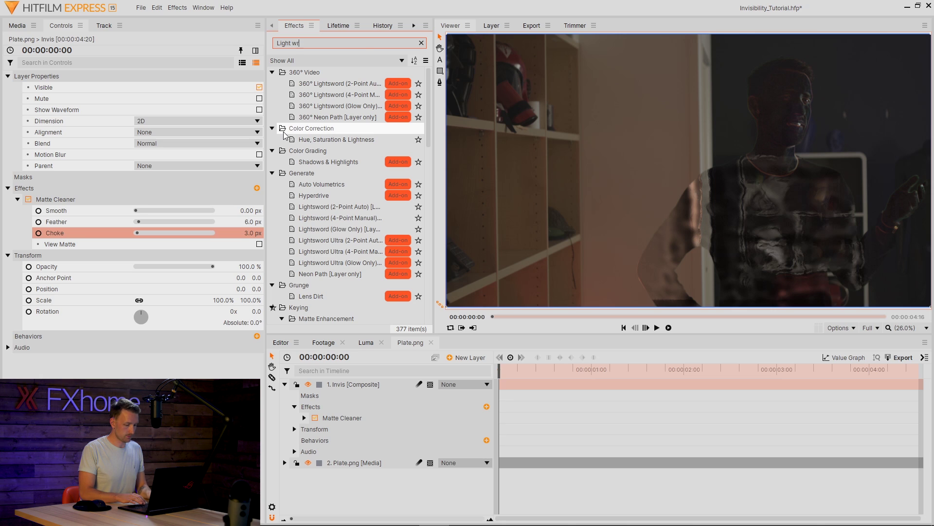
pyautogui.hotkey('ctrl', 'a')
pyautogui.press('BackSpace')
pyautogui.write('light w')
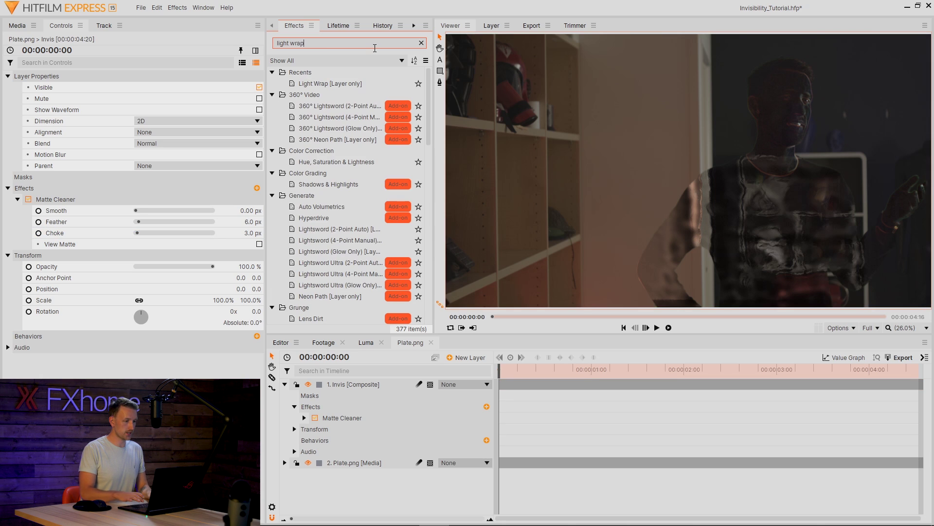
pyautogui.moveTo(341, 83); pyautogui.dragTo(173, 221)
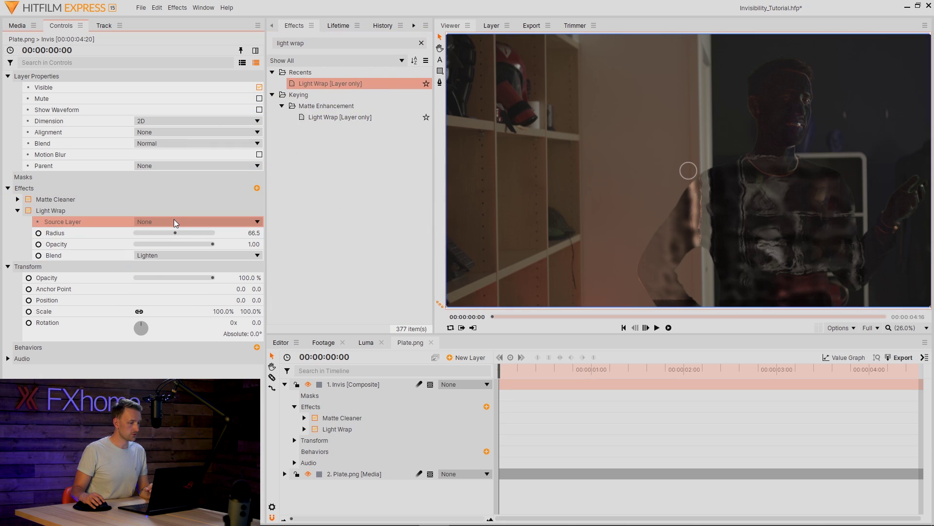
pyautogui.click(173, 221)
pyautogui.click(173, 244)
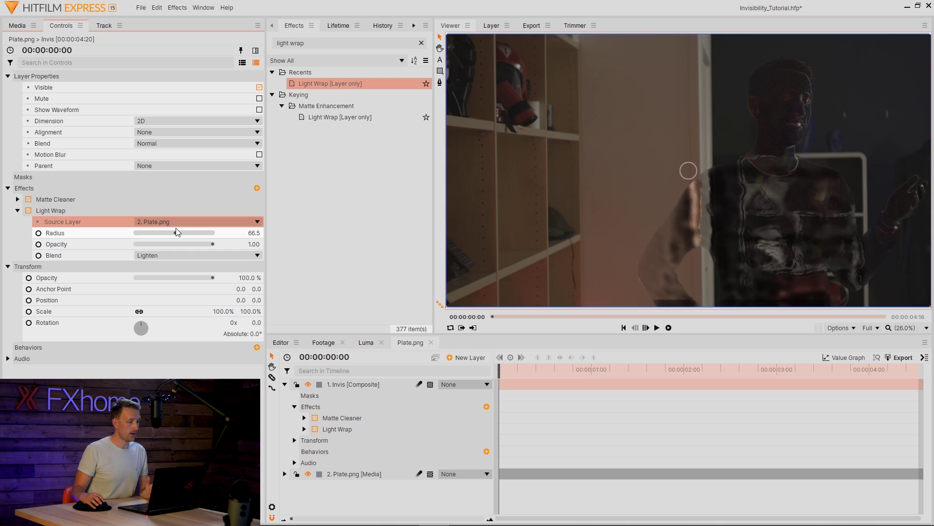
pyautogui.moveTo(176, 232)
pyautogui.mouseDown()
pyautogui.moveTo(197, 234)
pyautogui.moveTo(182, 233)
pyautogui.mouseUp()
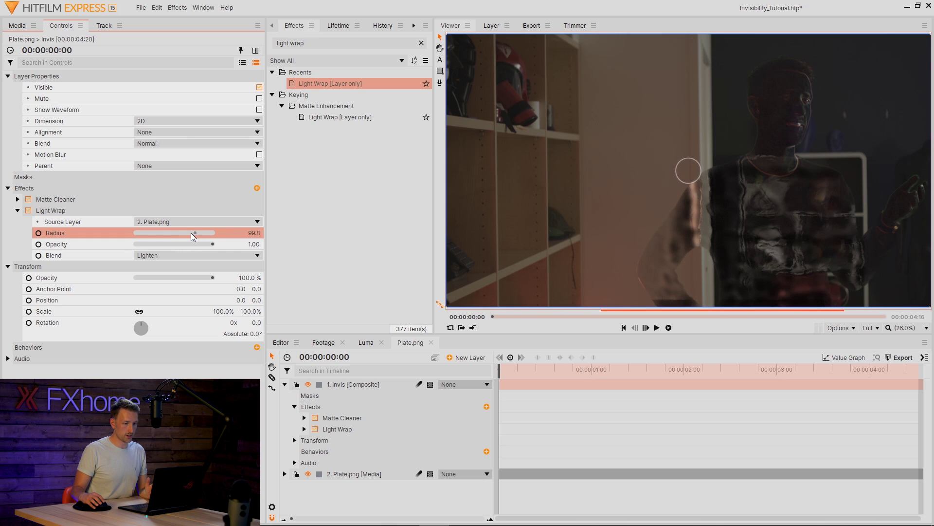
pyautogui.moveTo(214, 245); pyautogui.dragTo(122, 245)
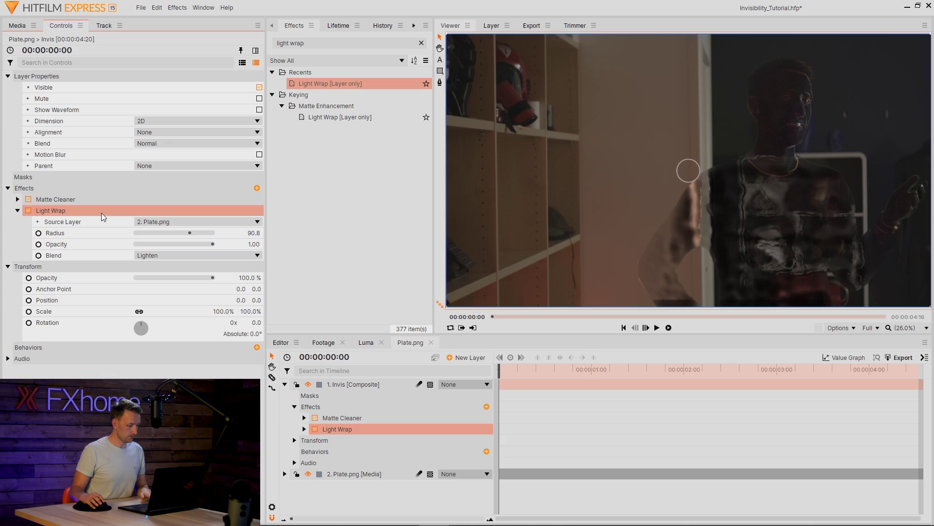
# Duplicate the Light Wrap twice, shrinking radii to 53.7 and 40.9 and fading the copies.
pyautogui.hotkey('ctrl', 'd')
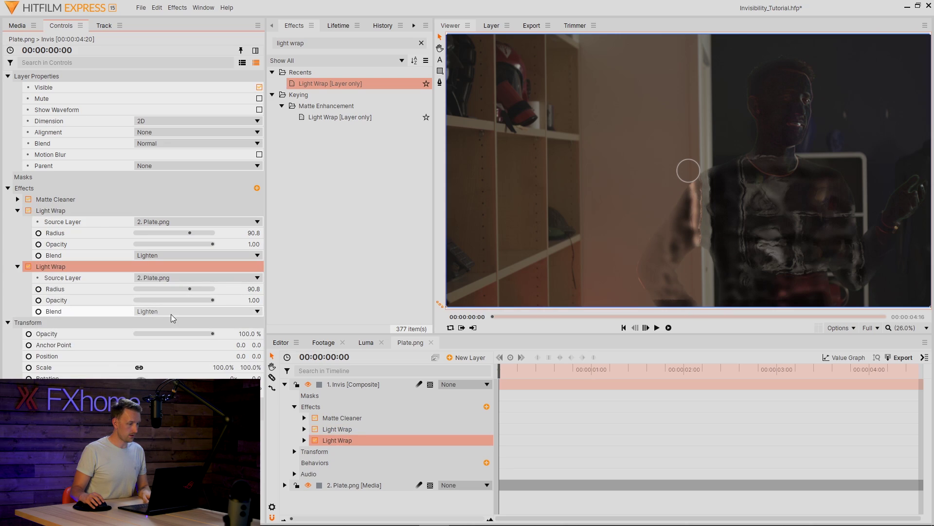
pyautogui.moveTo(193, 289); pyautogui.dragTo(168, 288)
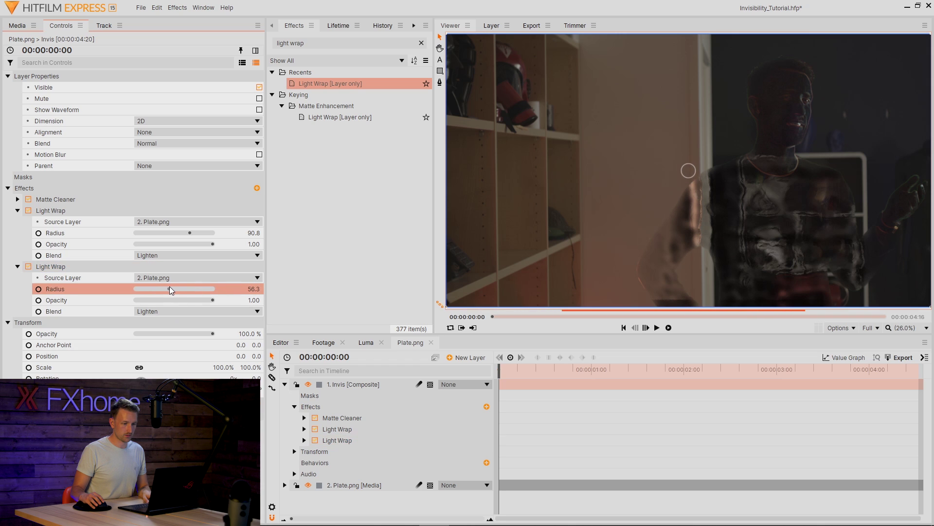
pyautogui.click(62, 266)
pyautogui.hotkey('ctrl', 'd')
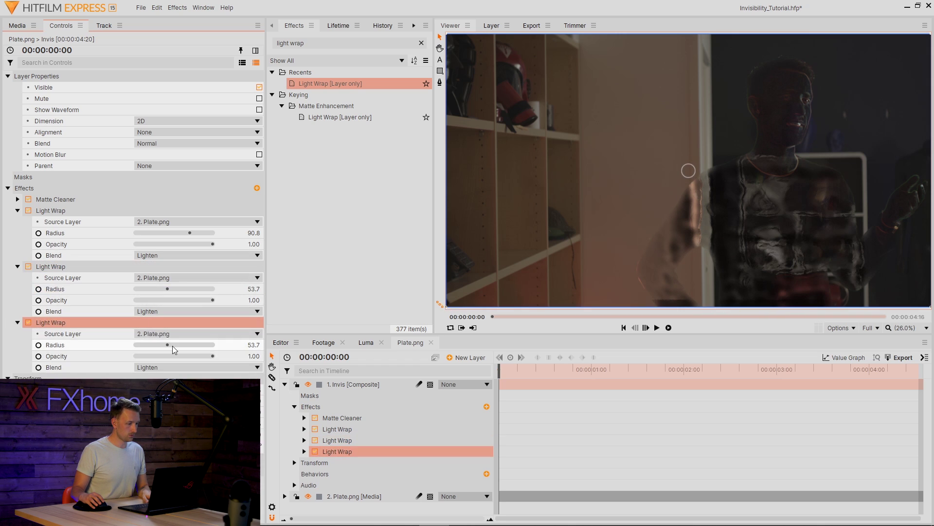
pyautogui.moveTo(168, 345); pyautogui.dragTo(159, 344)
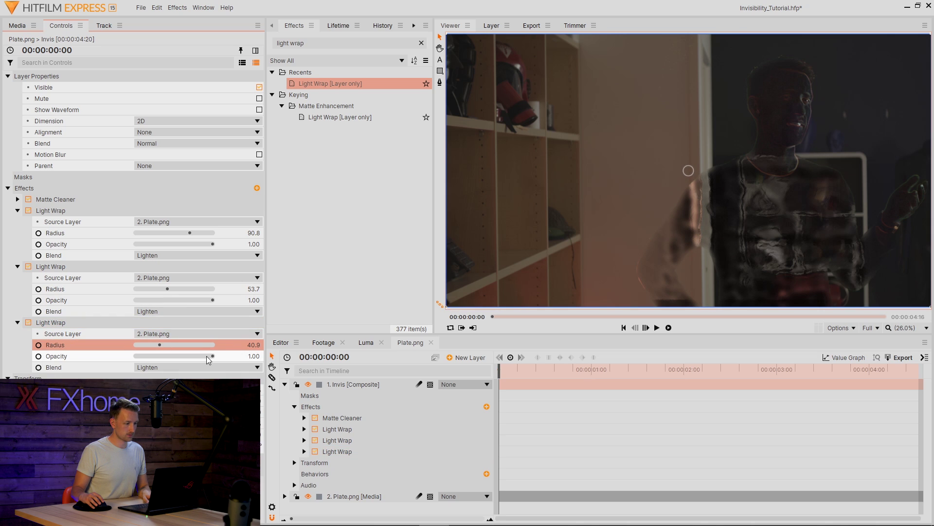
pyautogui.click(17, 210)
pyautogui.moveTo(213, 311); pyautogui.dragTo(212, 310)
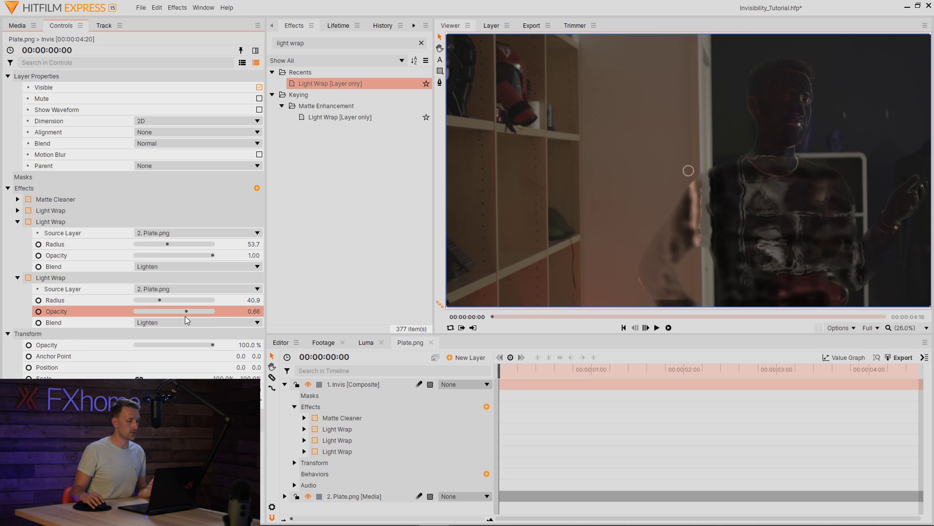
pyautogui.moveTo(212, 255); pyautogui.dragTo(188, 255)
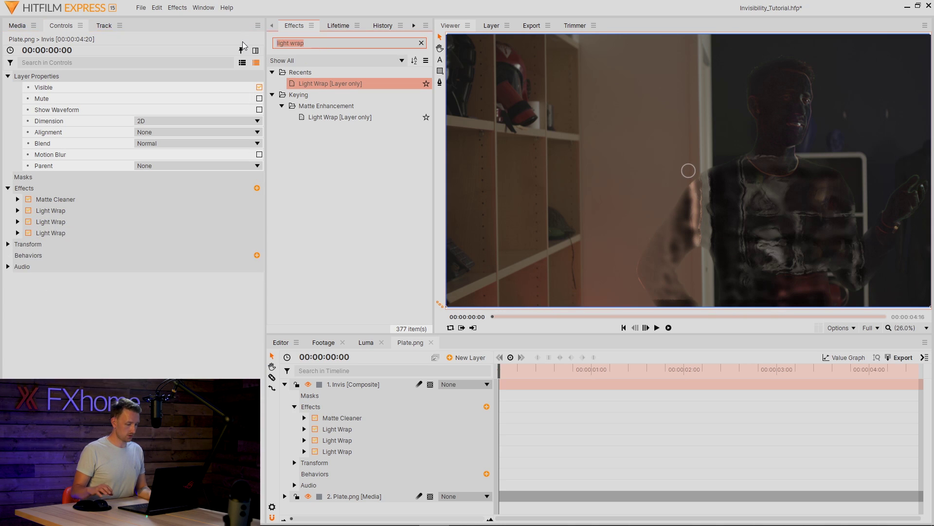
# Add Curves after the three Light Wraps, undoing the trial curve adjustments.
pyautogui.write('urve')
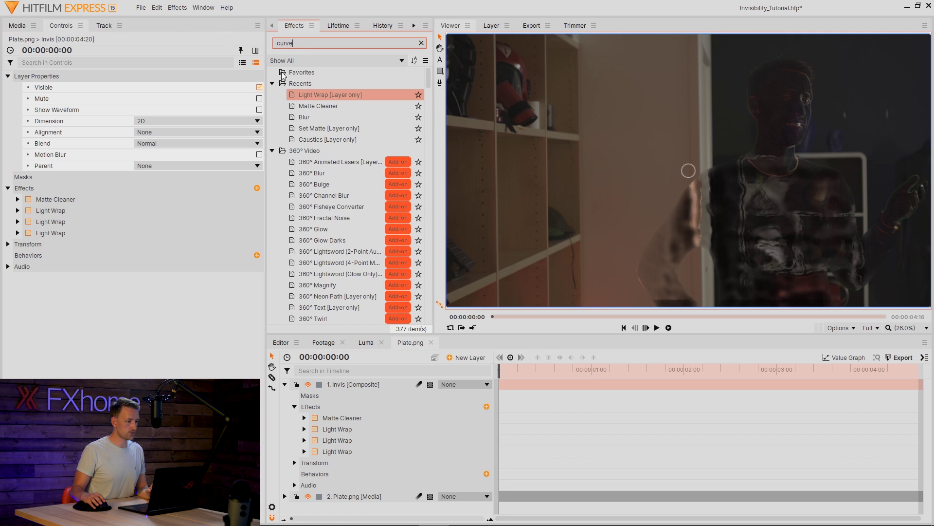
pyautogui.moveTo(328, 83); pyautogui.dragTo(78, 243)
pyautogui.moveTo(159, 355); pyautogui.dragTo(159, 351)
pyautogui.moveTo(188, 317); pyautogui.dragTo(207, 305)
pyautogui.hotkey('ctrl', 'z')
pyautogui.hotkey('ctrl', 'z')
pyautogui.hotkey('ctrl', 'z')
pyautogui.hotkey('ctrl', 'z')
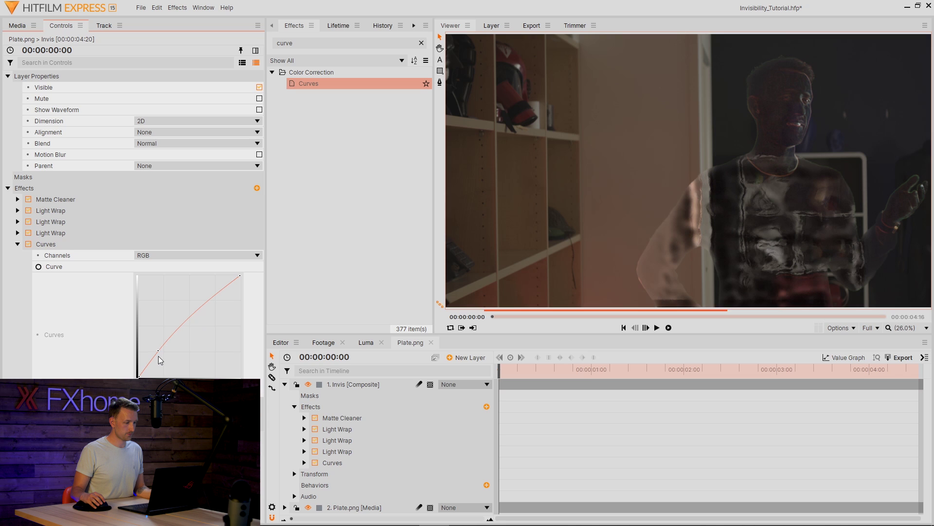
pyautogui.hotkey('ctrl', 'z')
pyautogui.hotkey('ctrl', 'z')
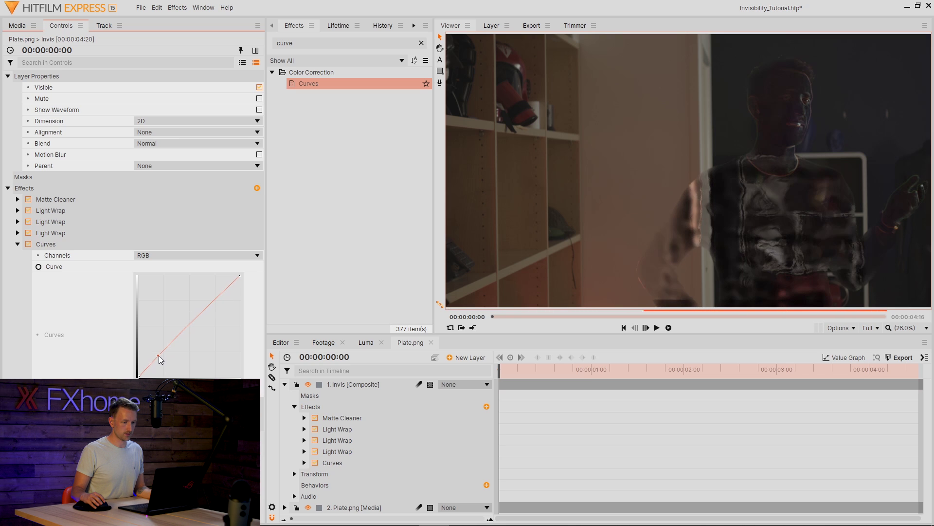
# Add a Blur at the end of Invis's effects, with Curves moved up under Matte Cleaner.
pyautogui.click(421, 43)
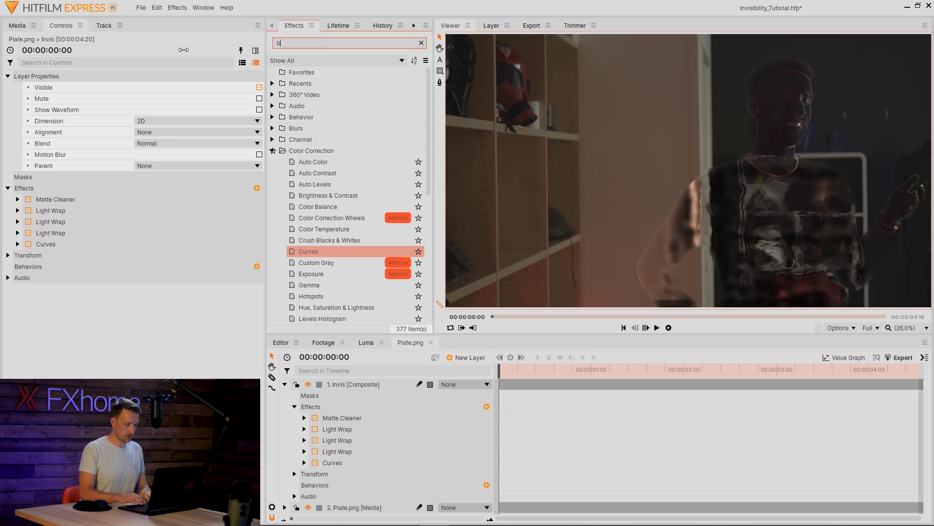
pyautogui.write('blur')
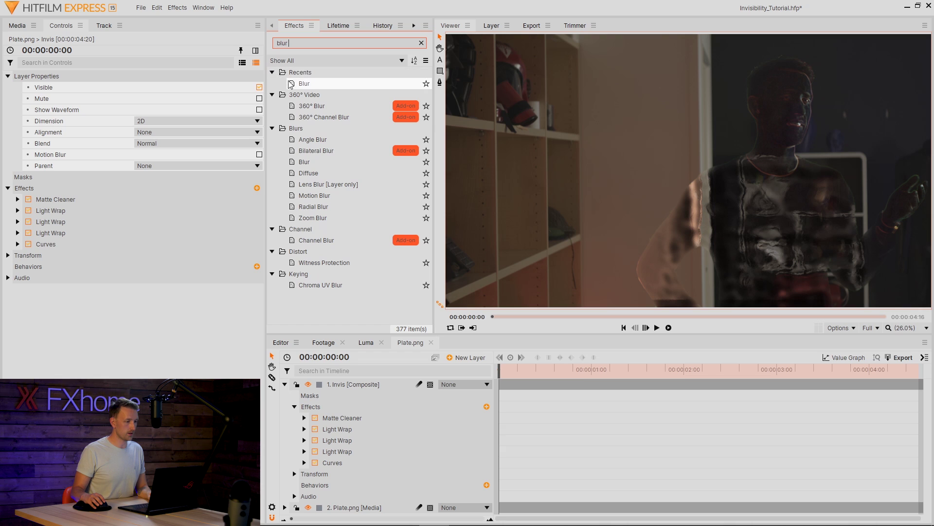
pyautogui.moveTo(102, 246); pyautogui.dragTo(94, 249)
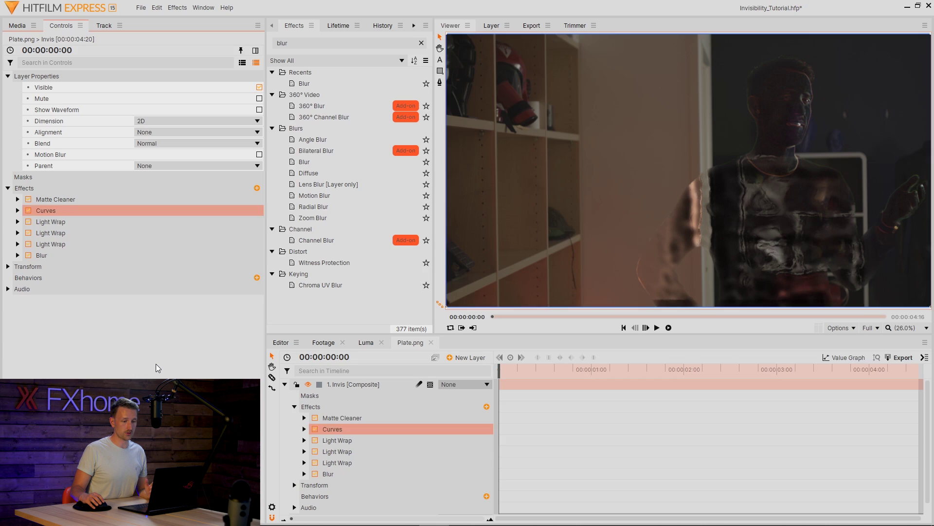
pyautogui.click(239, 417)
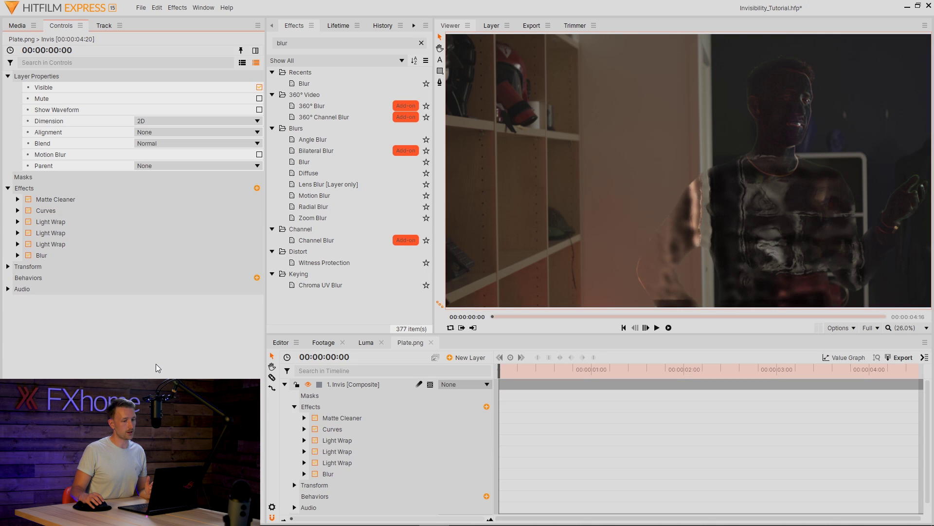